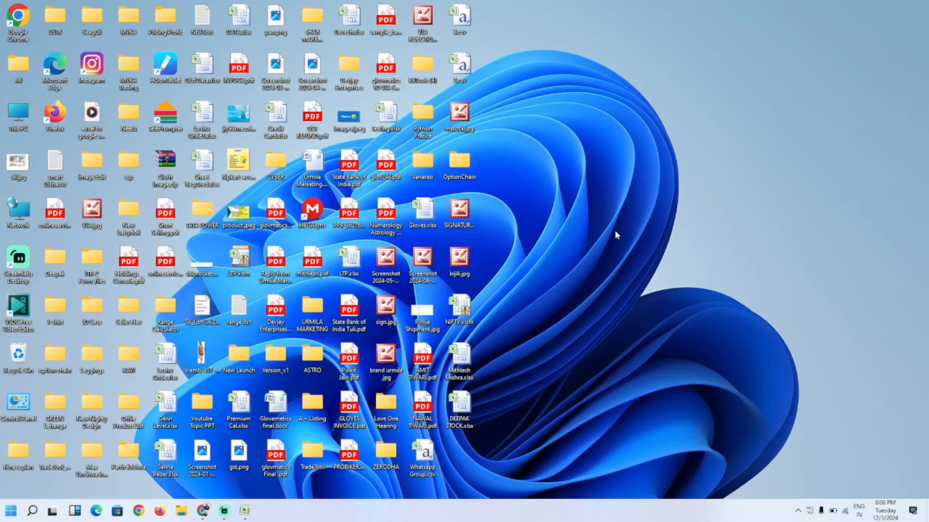
Switch to the blank Book1 workbook in Microsoft Excel and select cell N17.
click(245, 511)
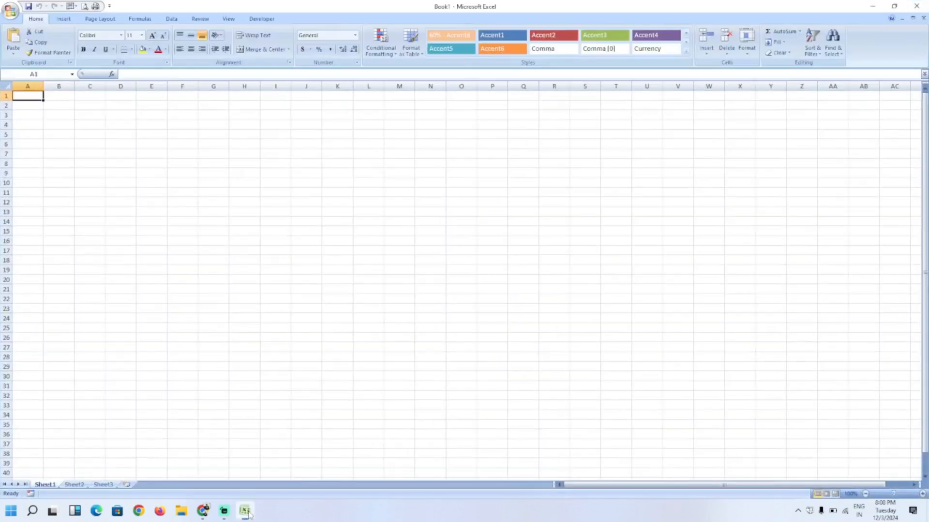
click(420, 252)
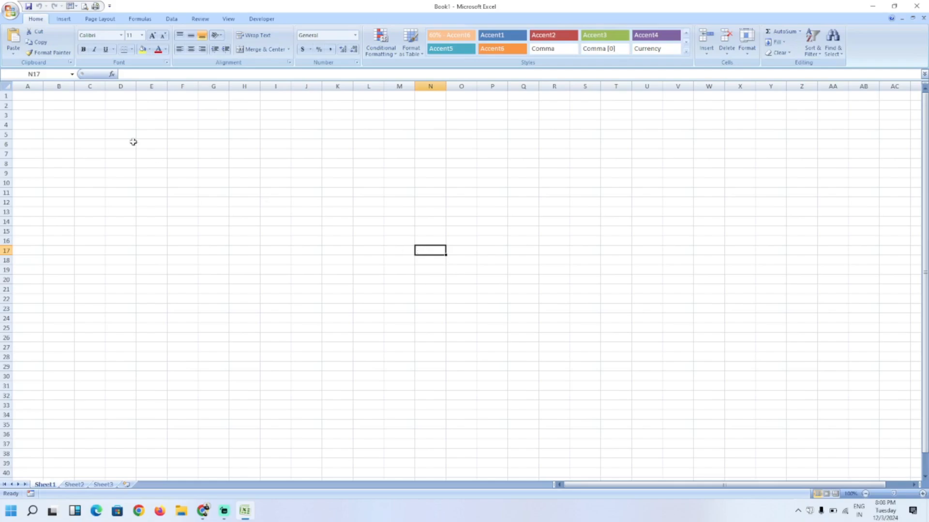
Look at the list of all installed apps in Windows and return to the workbook.
click(11, 510)
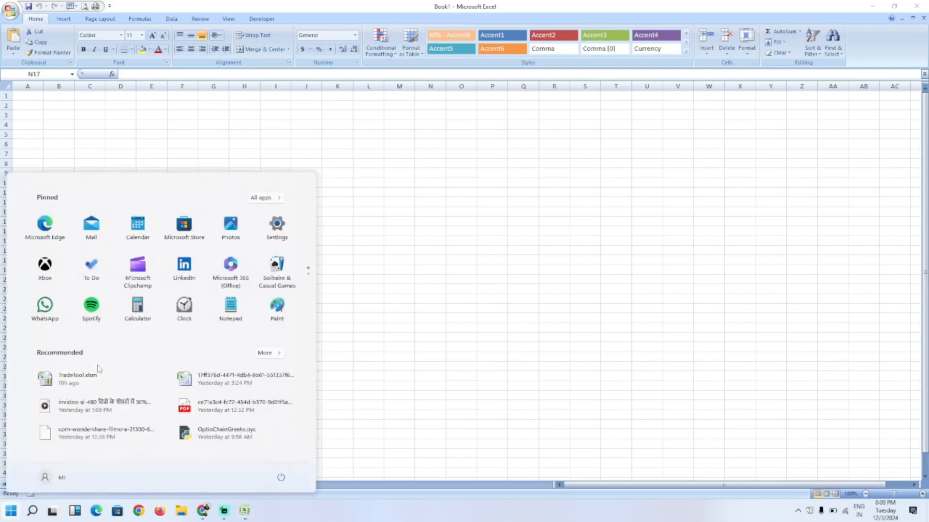
click(262, 199)
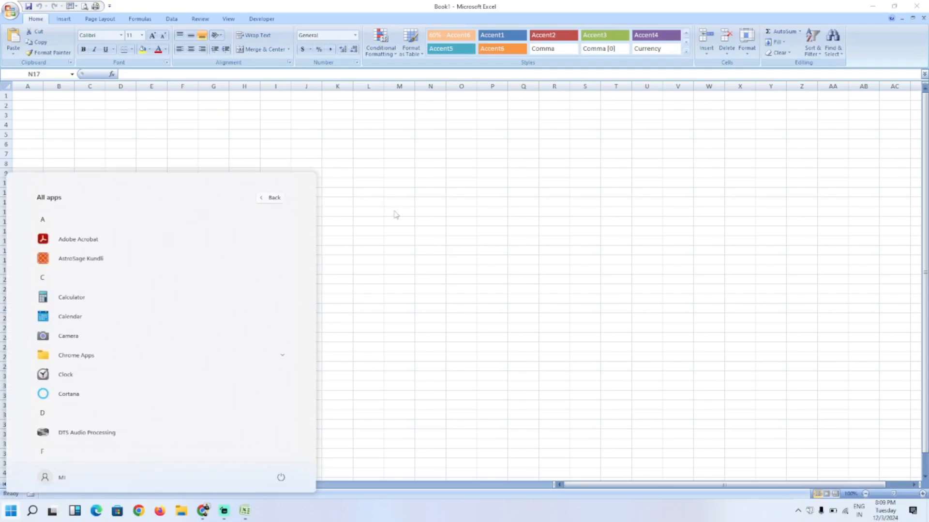
click(401, 194)
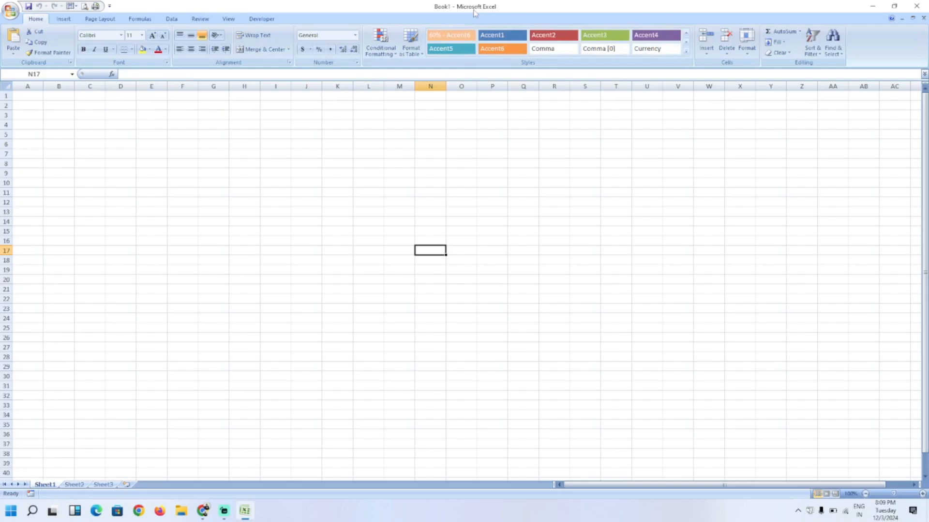
Look through the workbook's Save As, Print, Prepare, Send and Publish commands.
click(10, 11)
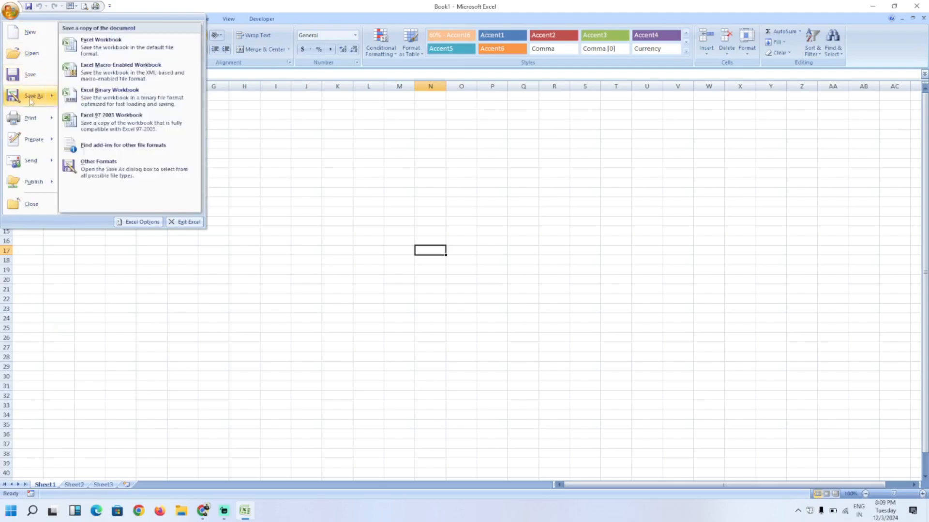
mouse_move(29, 118)
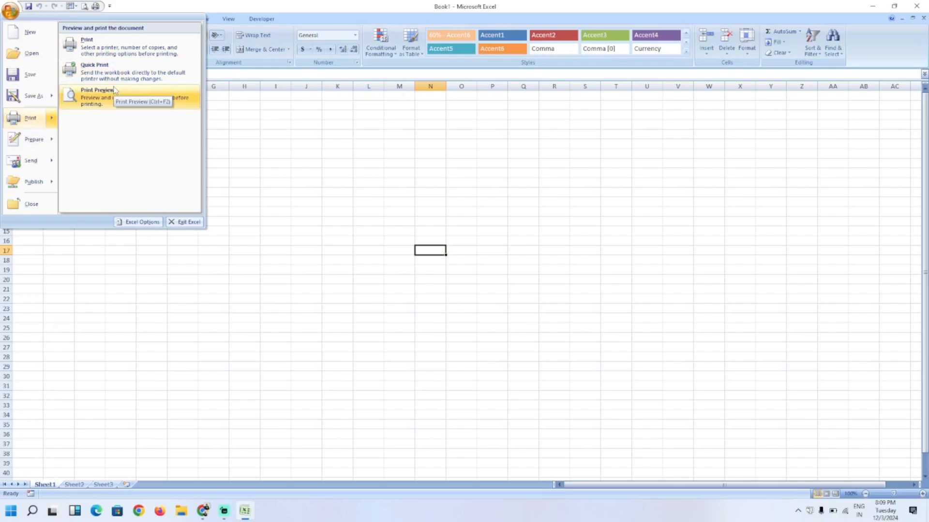
mouse_move(31, 137)
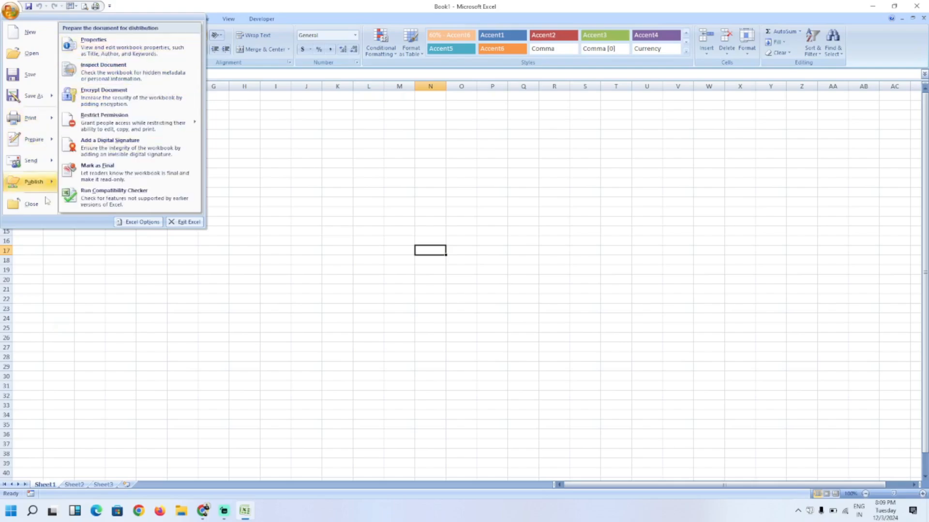
mouse_move(32, 167)
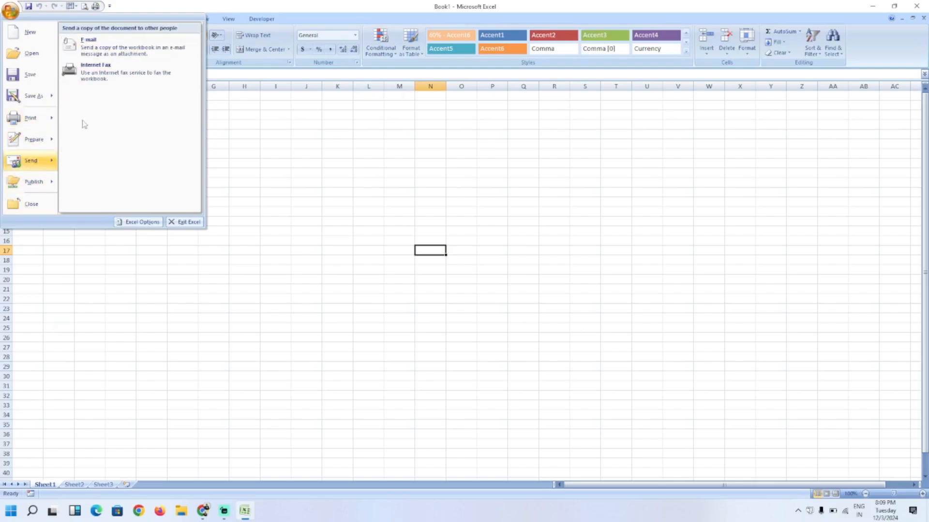
mouse_move(20, 186)
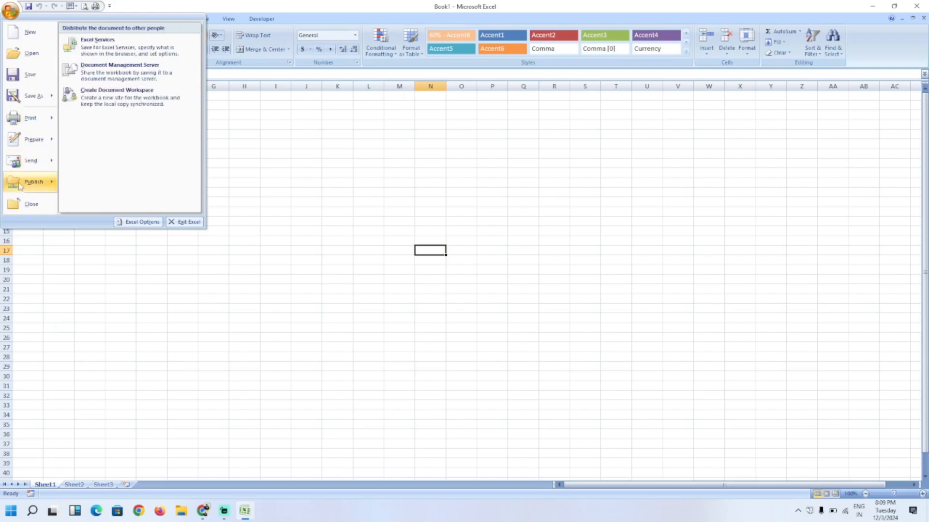
Review the Excel Options categories from Popular through Resources and leave the settings as they are.
click(133, 222)
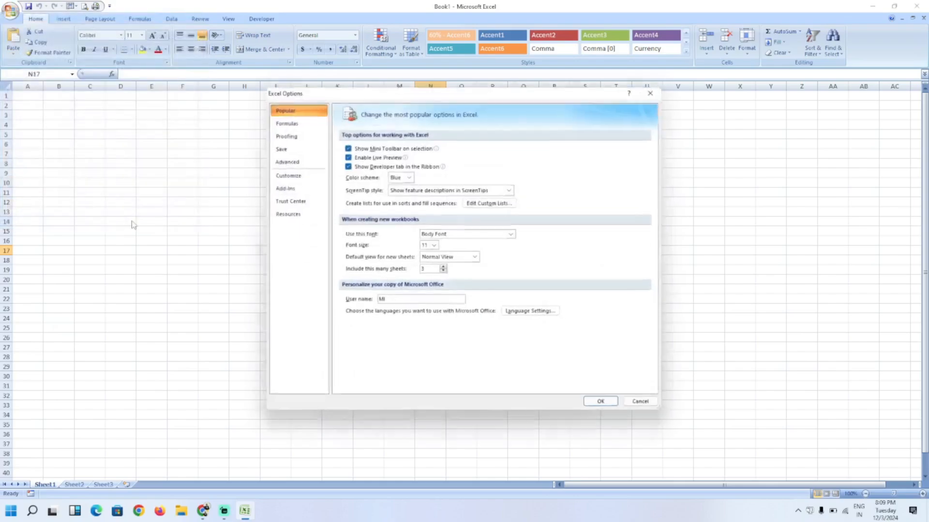
click(291, 124)
click(289, 136)
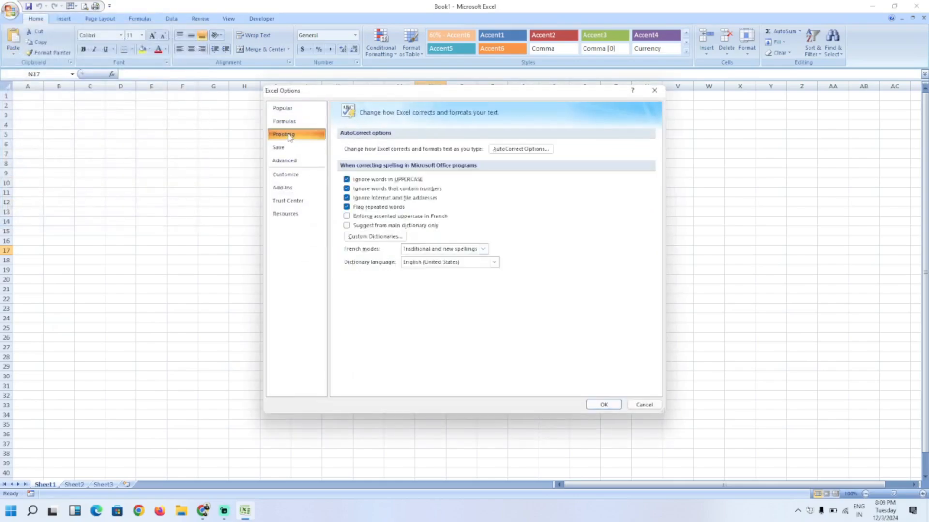
click(290, 148)
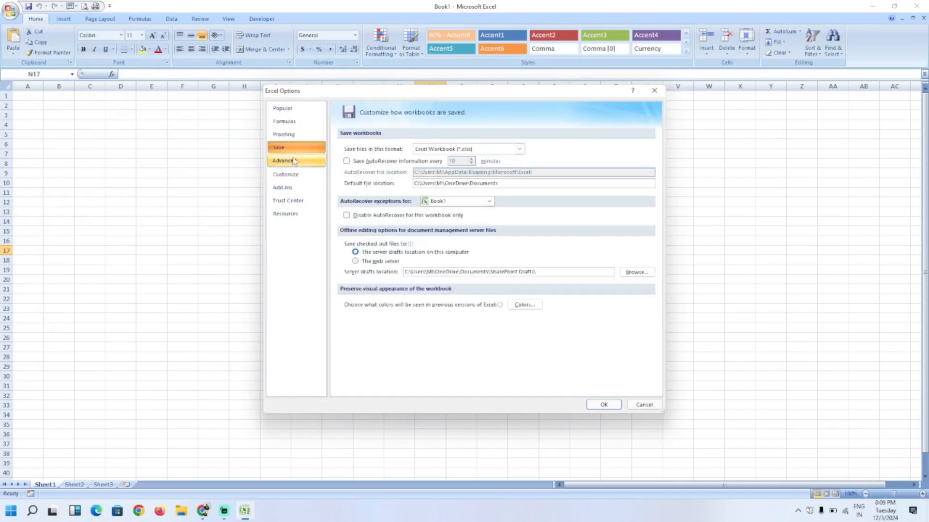
click(294, 161)
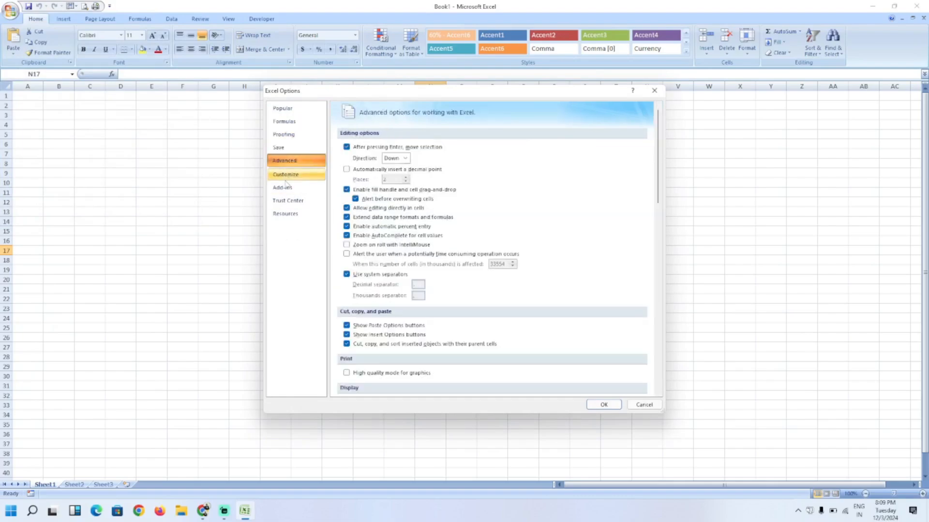
click(286, 175)
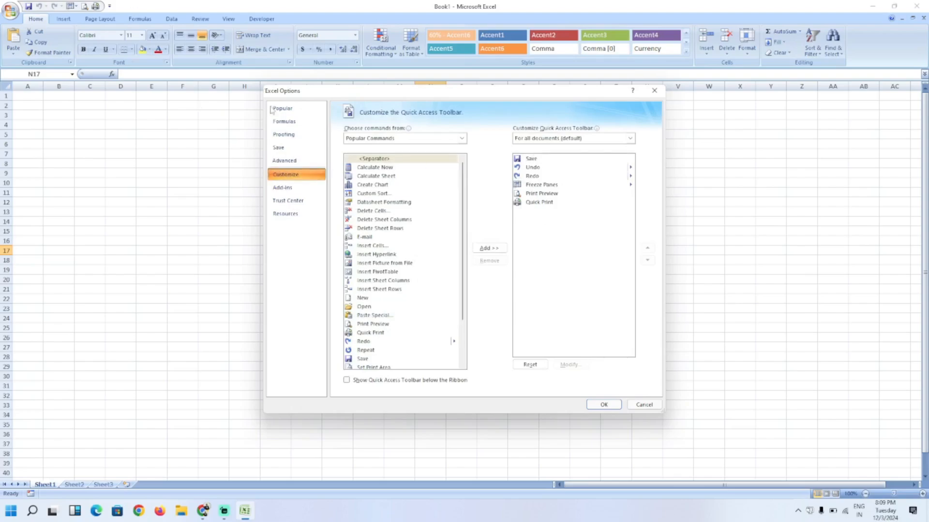
click(288, 201)
click(289, 214)
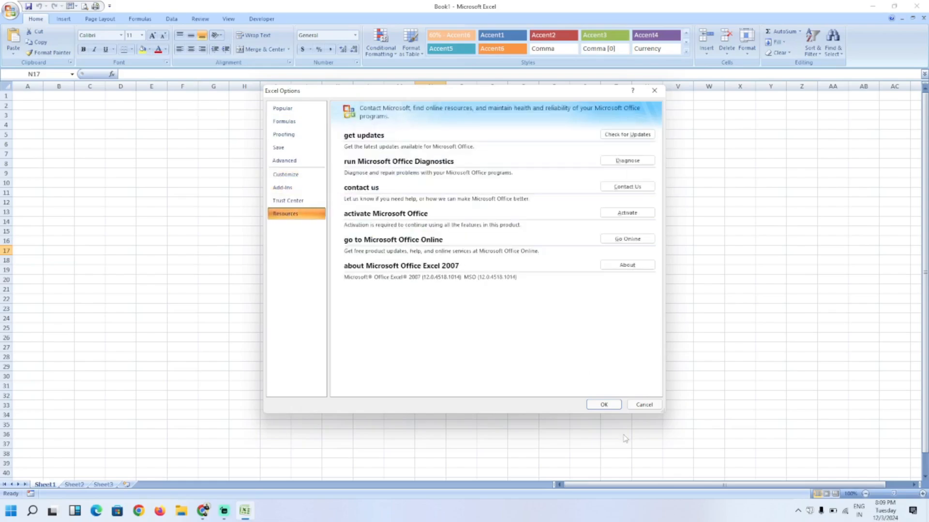
click(640, 403)
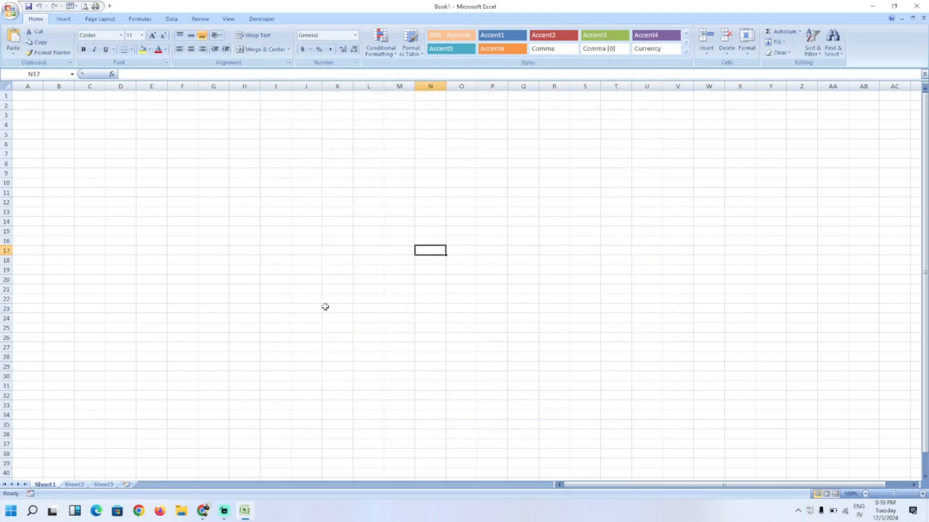
Look at the available paste options and the list of fonts without choosing any.
click(16, 50)
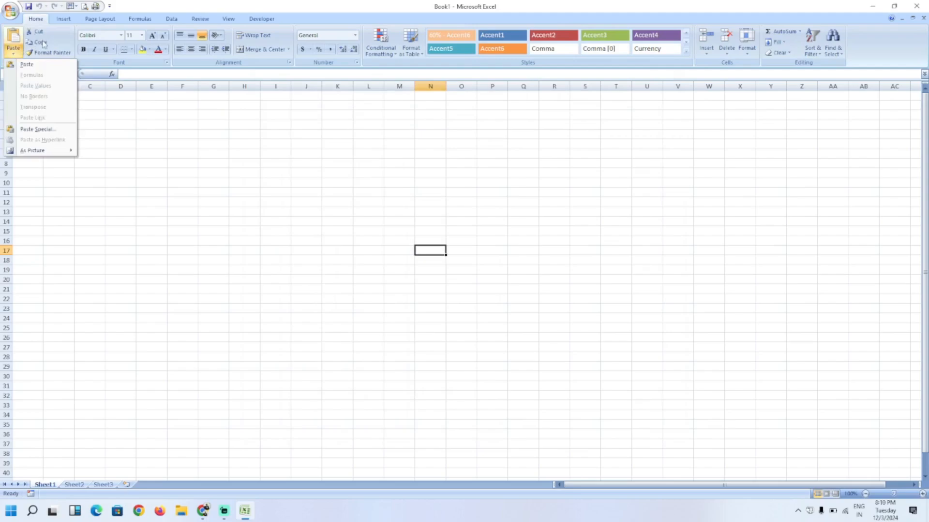
click(120, 35)
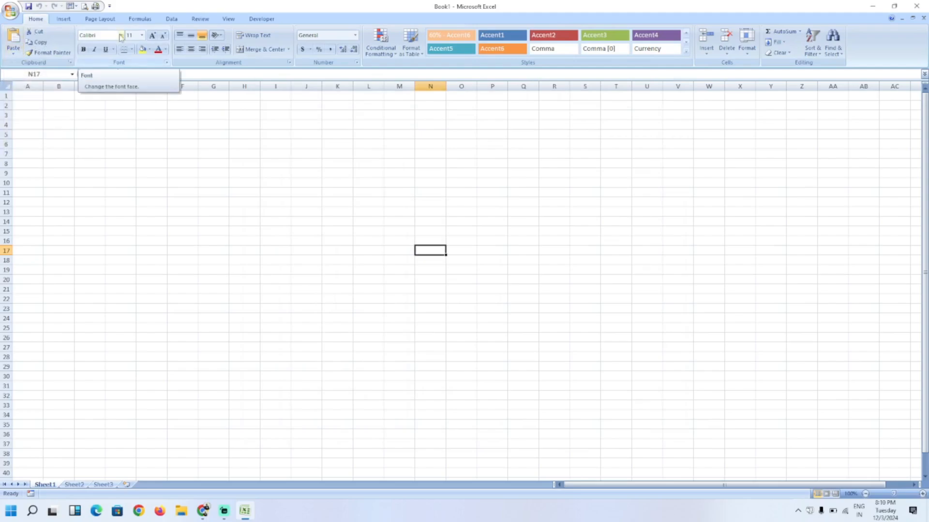
click(120, 35)
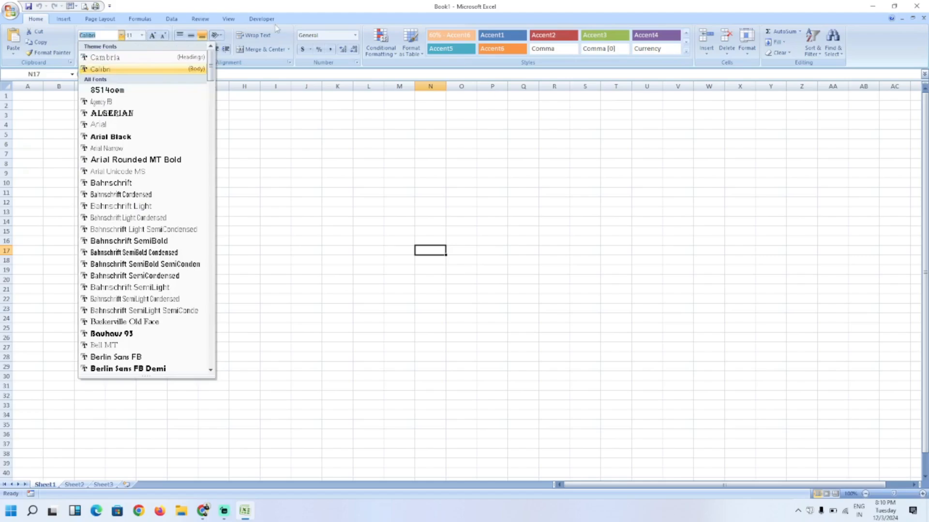
click(307, 21)
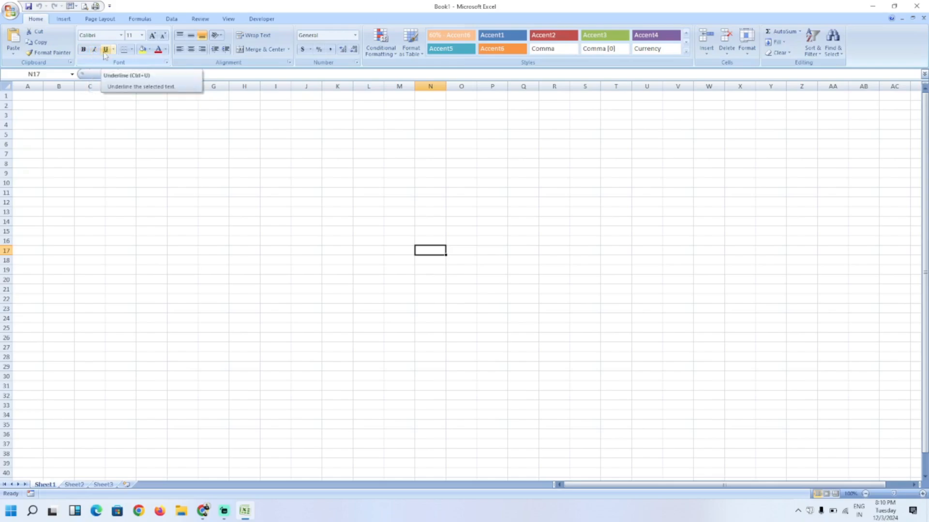
Enter ABC in cell H13 and make it bold.
click(235, 215)
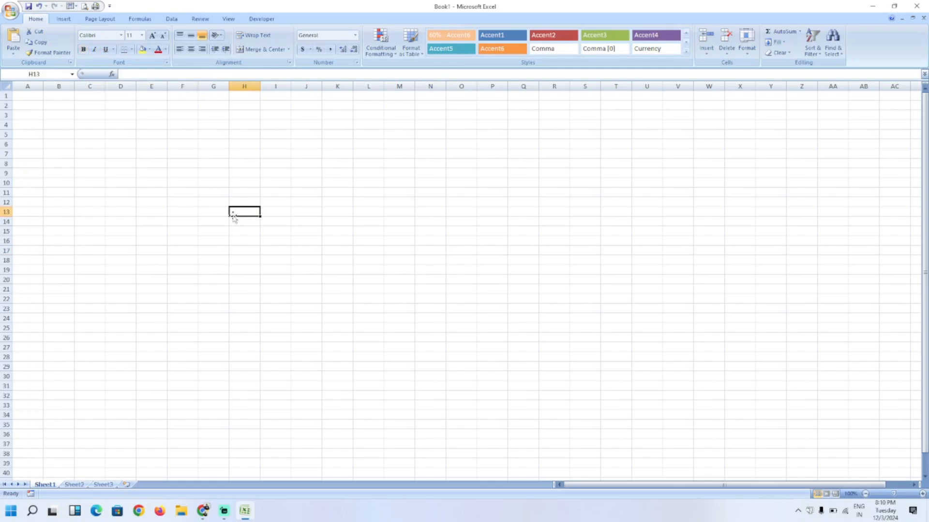
text(ABC)
key(Return)
click(235, 215)
key(ctrl+b)
Enter the shortcut label ctrl+b in cell H15, two rows below the bold ABC.
key(Down)
key(Down)
text(ct)
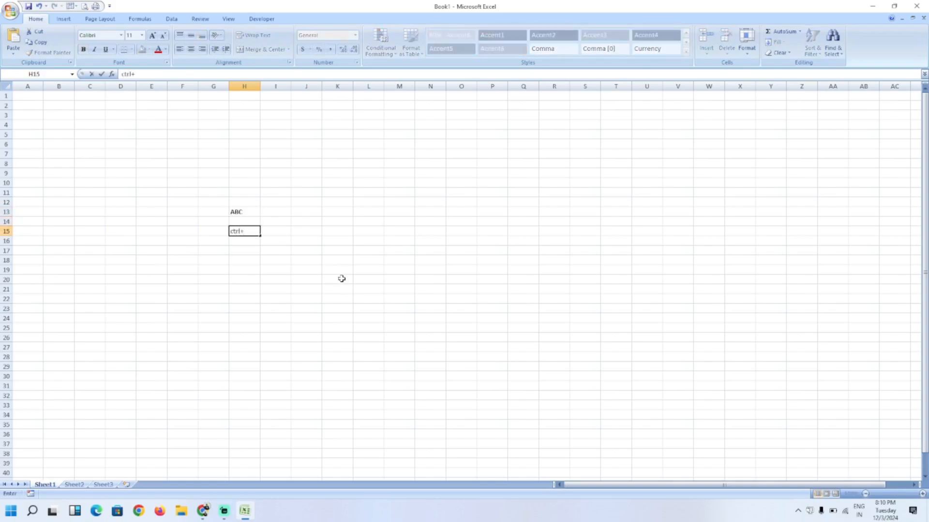
text(rl+b)
key(Return)
Copy the bold ABC from cell H13 into cell I13.
key(Up)
key(Up)
key(Up)
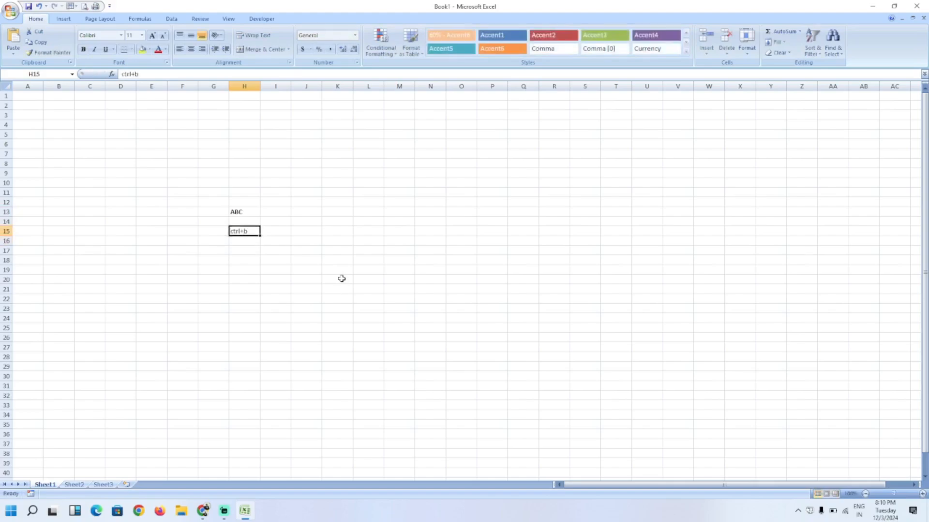
key(ctrl+c)
key(Right)
key(ctrl+v)
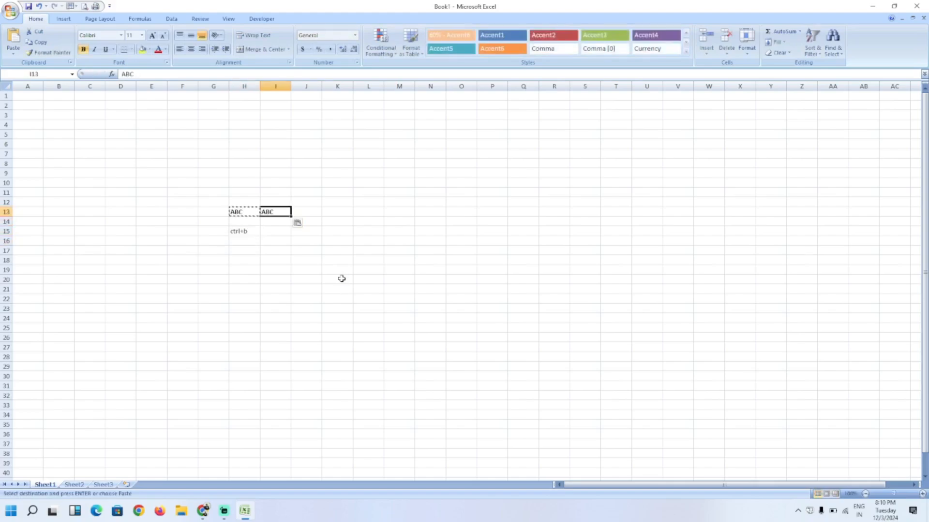
key(Left)
key(Escape)
Enter the partial shortcut label ctRl+ in cell I15.
key(Right)
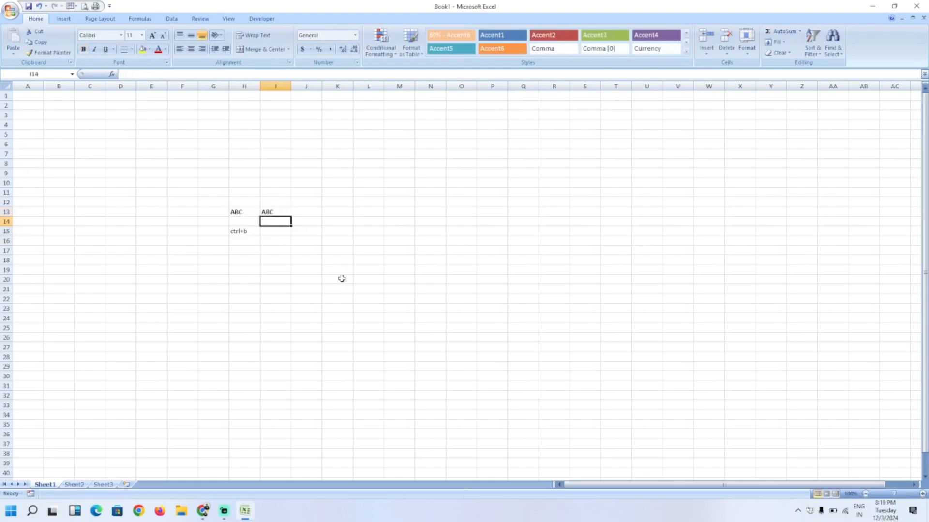
key(Down)
key(Down)
text(ctl)
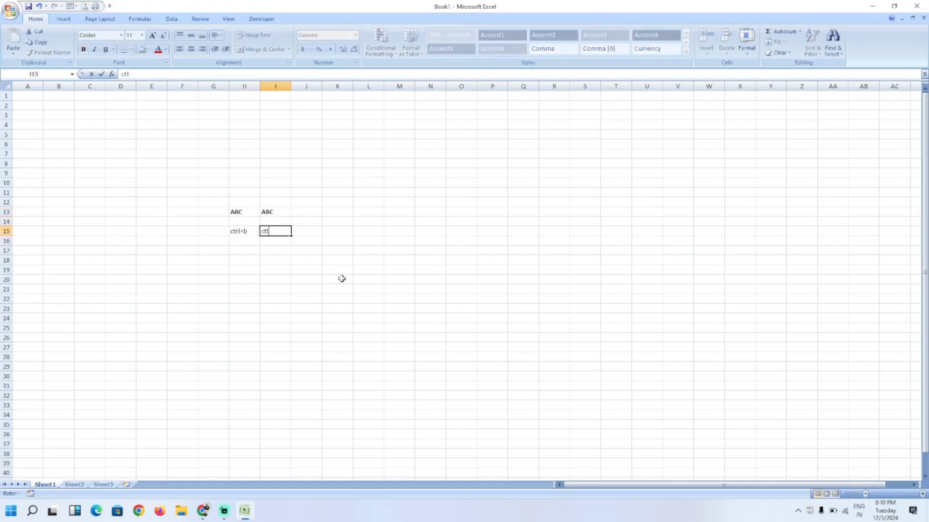
text(Rl+)
key(Return)
Italicize the copied ABC in cell I13.
key(Up)
key(Up)
key(Up)
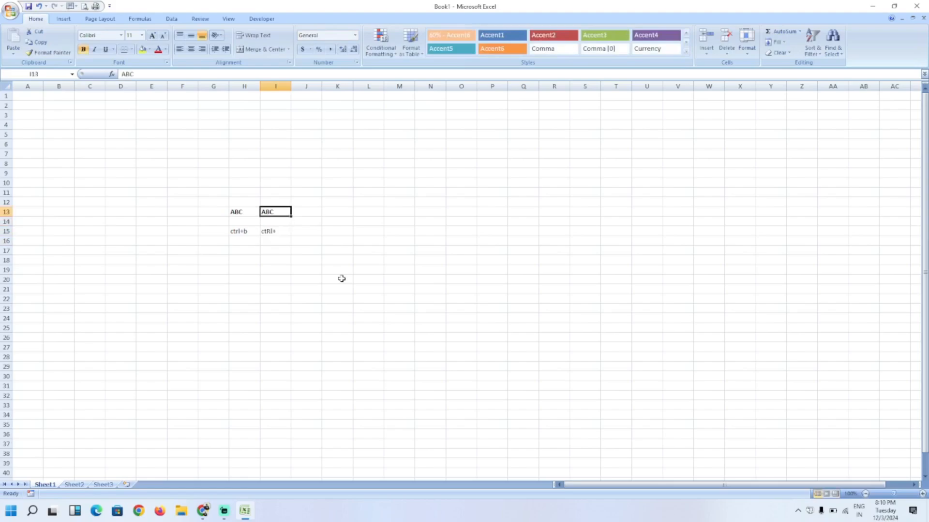
key(ctrl+i)
Complete the label in cell I15 so that it reads ctRl+i.
key(Down)
key(Down)
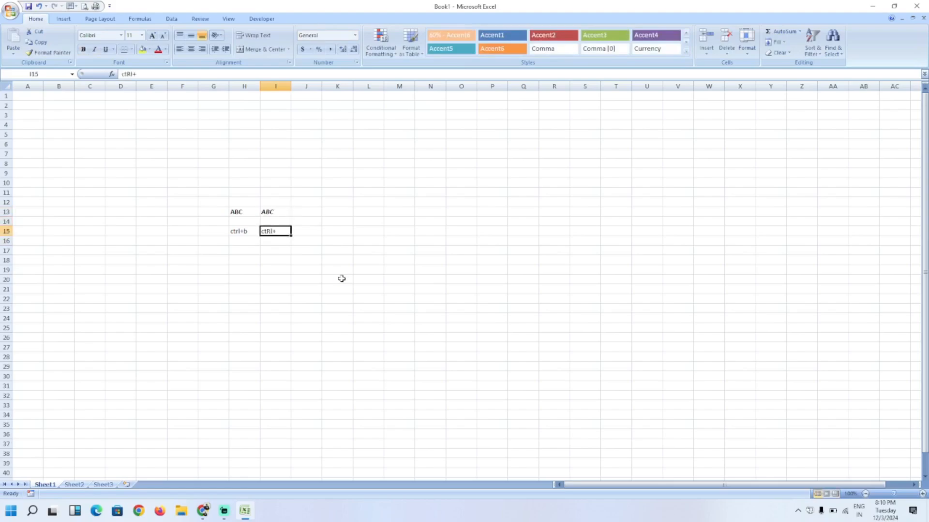
key(F2)
text(i)
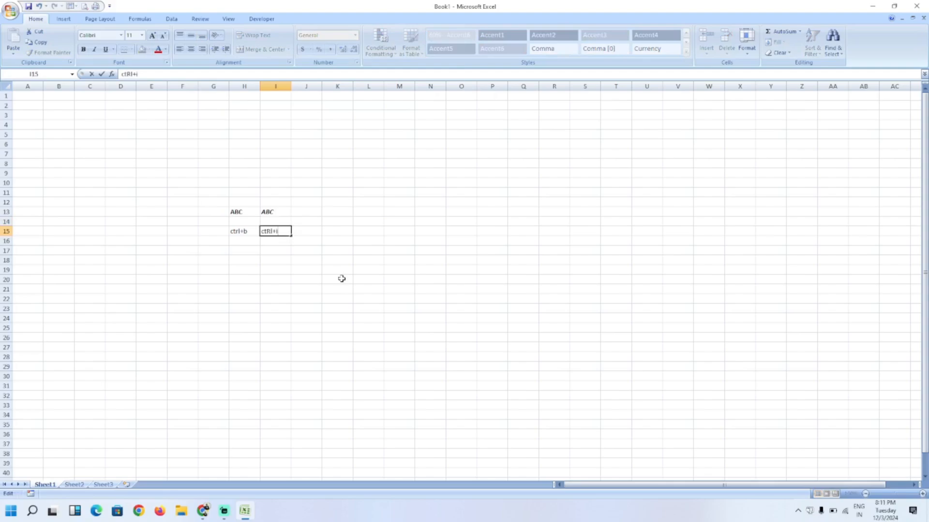
key(Return)
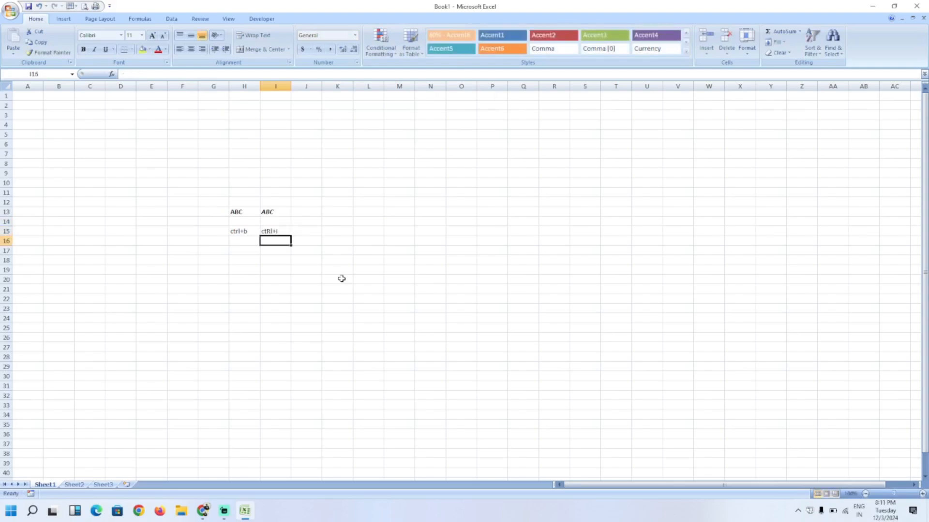
Copy the bold italic ABC from cell I13 into cell J13.
key(Up)
key(Up)
key(Up)
key(ctrl+c)
key(Right)
key(ctrl+v)
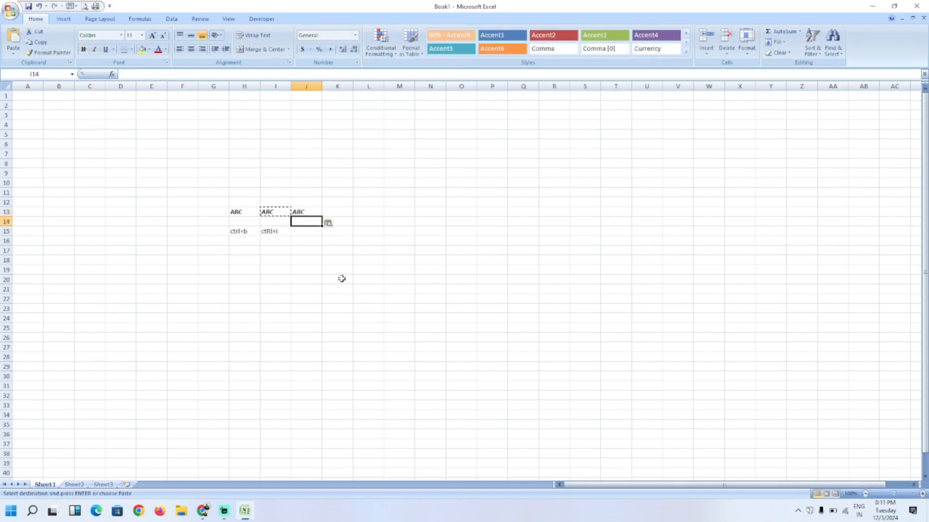
Enter the partial shortcut label crtl+ in cell J15.
key(Down)
key(Down)
text(crtl)
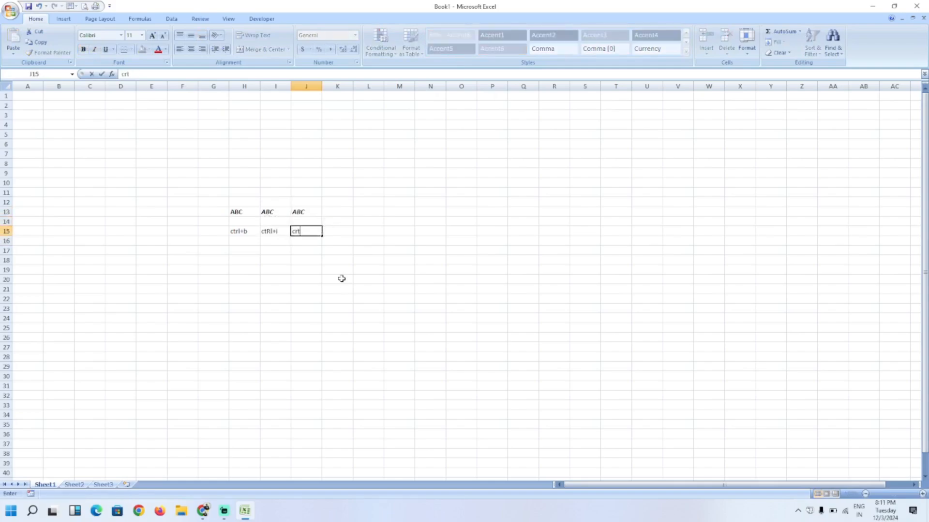
key(Return)
Underline the copied ABC in cell J13.
key(Up)
key(Up)
key(Up)
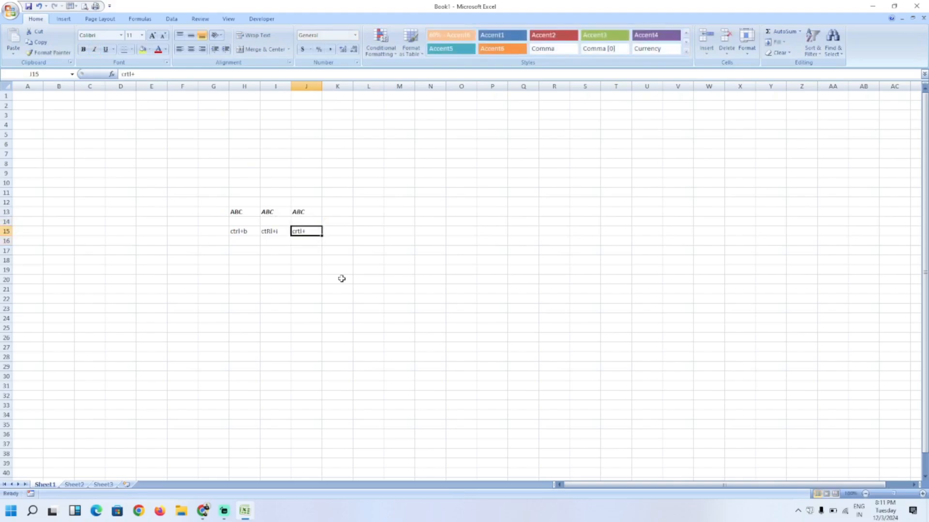
key(ctrl+u)
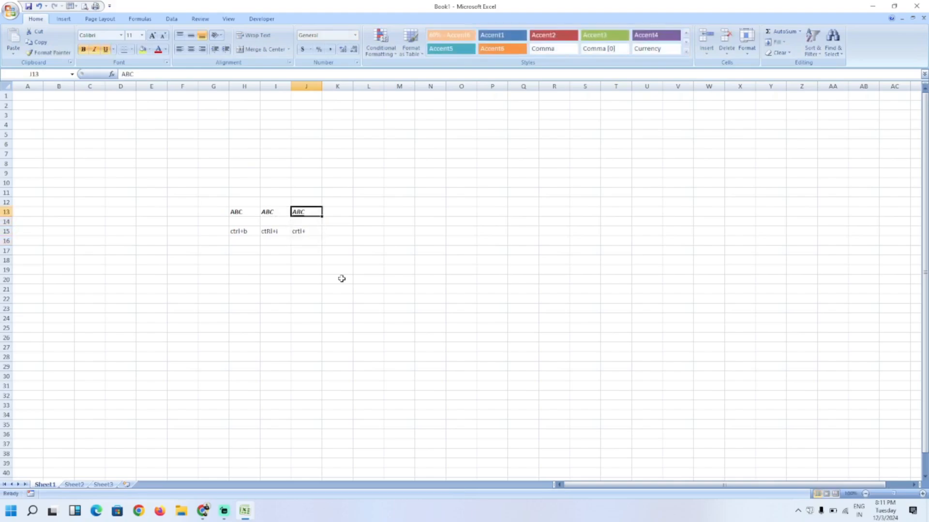
Complete the label in cell J15 so that it reads crtl+u.
key(Down)
key(Down)
text(crtl+u)
key(Return)
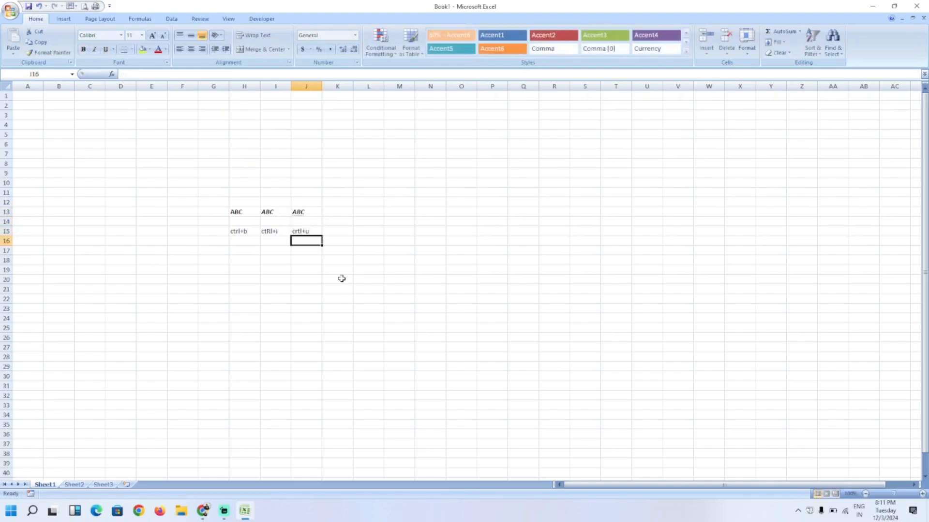
Apply a double underline to the ABC in cell J13.
key(Up)
key(Left)
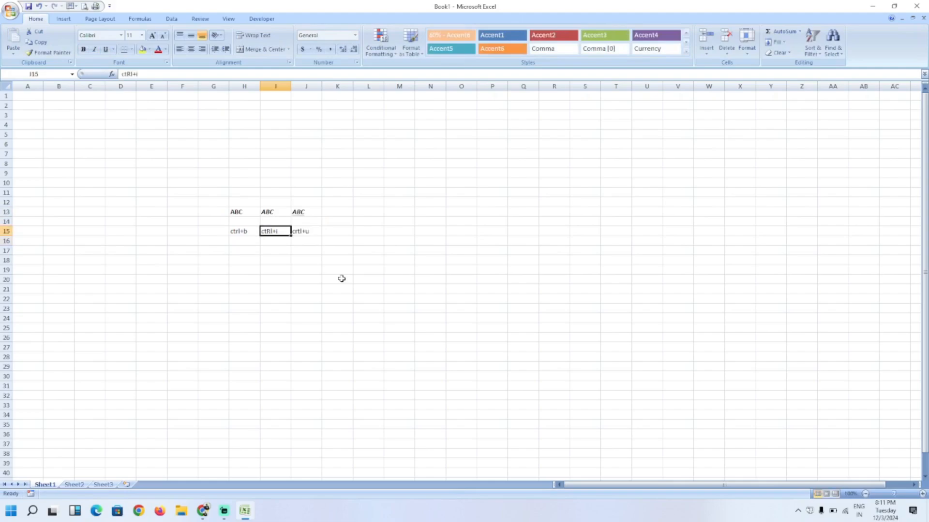
click(113, 50)
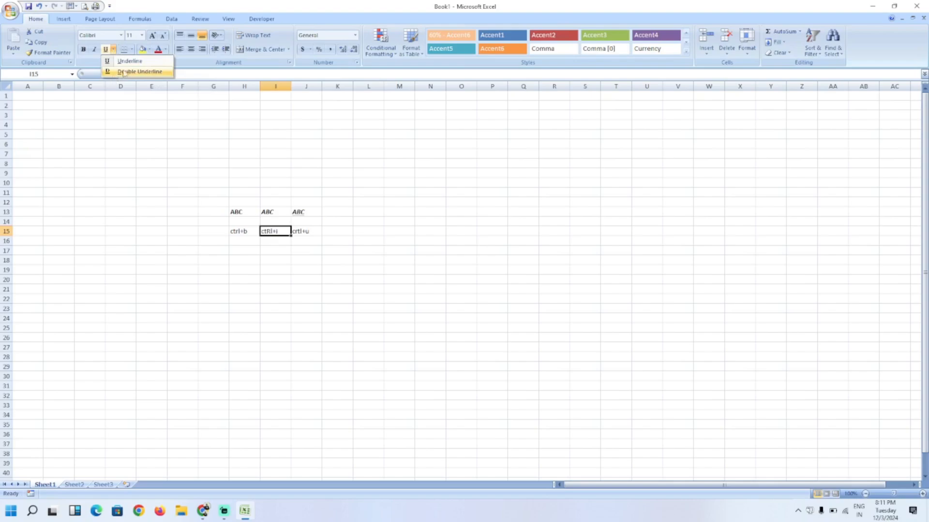
click(300, 208)
click(302, 212)
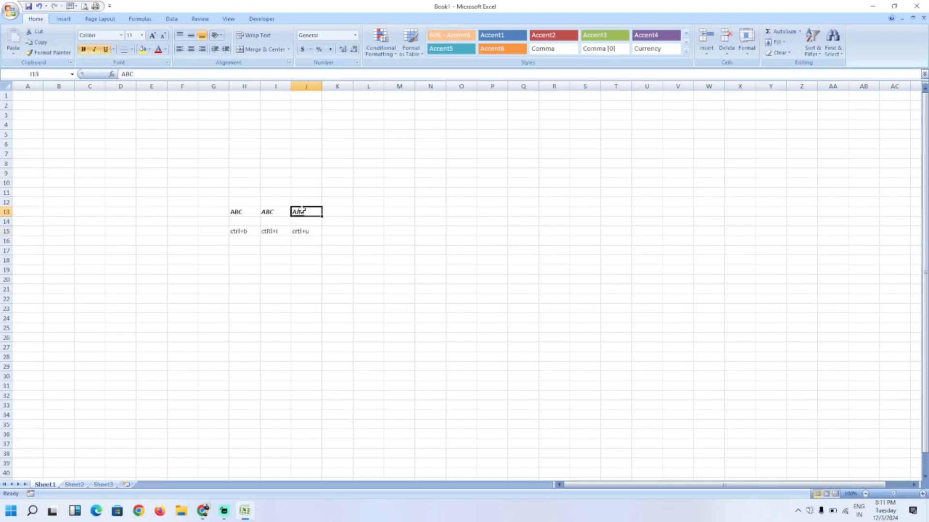
click(113, 50)
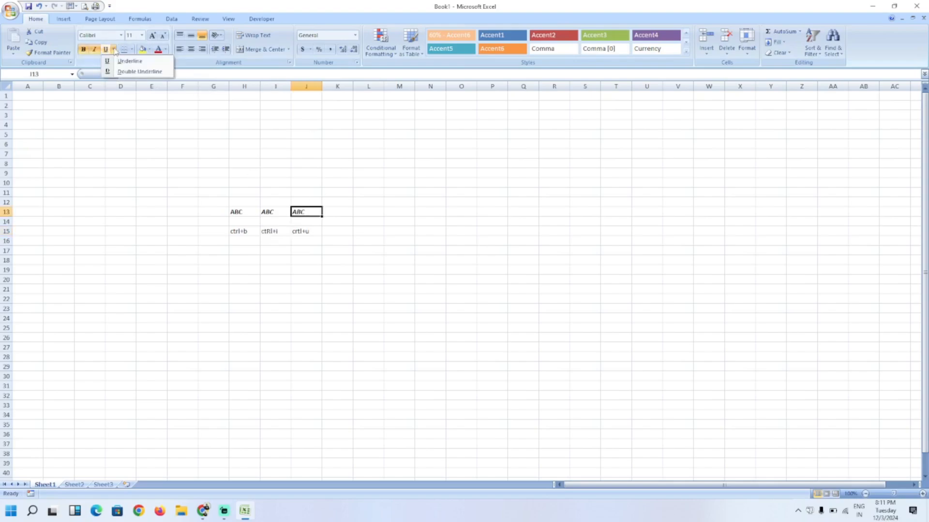
click(122, 71)
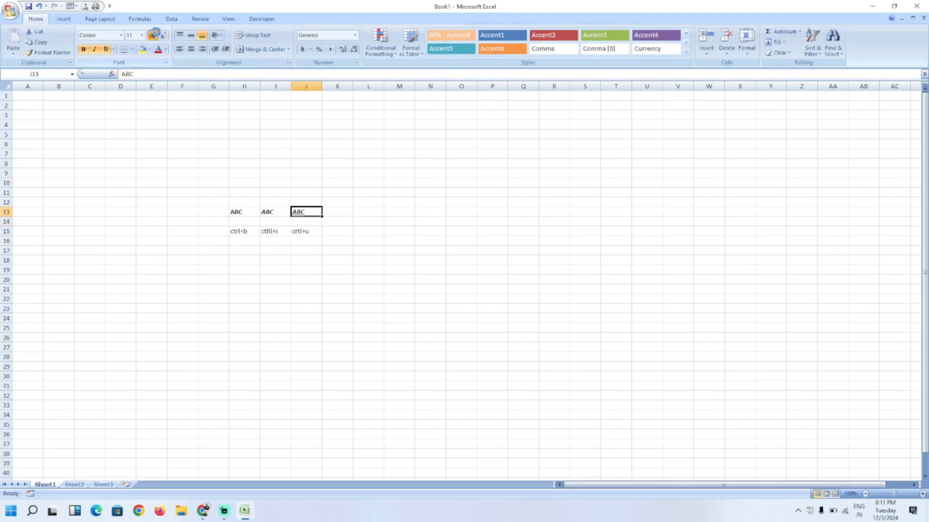
Enlarge the double-underlined ABC in cell J13 step by step to font size 48.
click(157, 35)
click(158, 34)
click(157, 35)
click(157, 35)
click(157, 35)
click(157, 34)
click(158, 35)
click(157, 35)
click(157, 34)
click(157, 35)
click(158, 35)
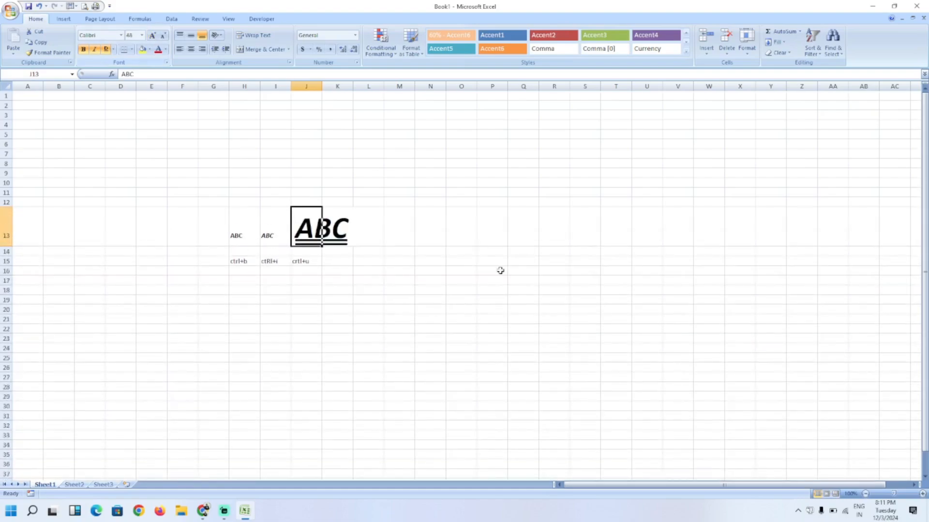
click(500, 271)
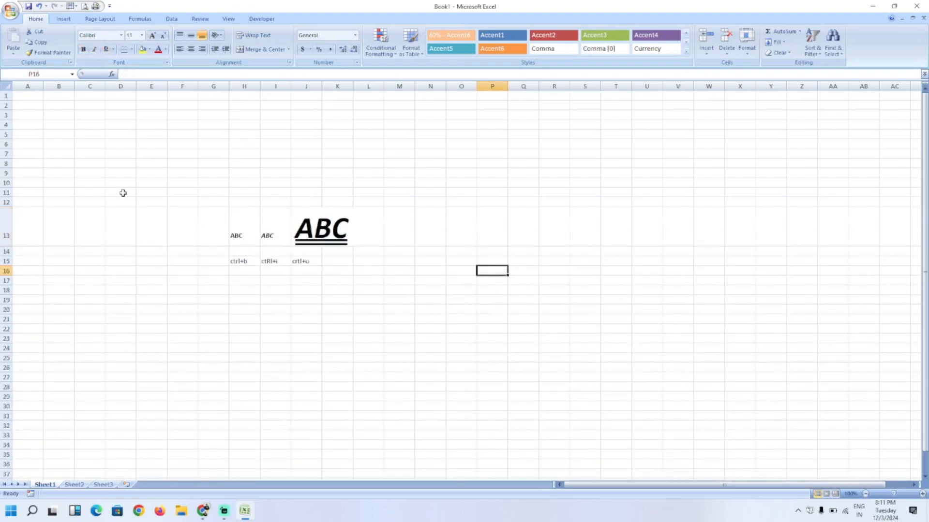
View the border and font colour options, and top-align the empty cell P16.
click(131, 49)
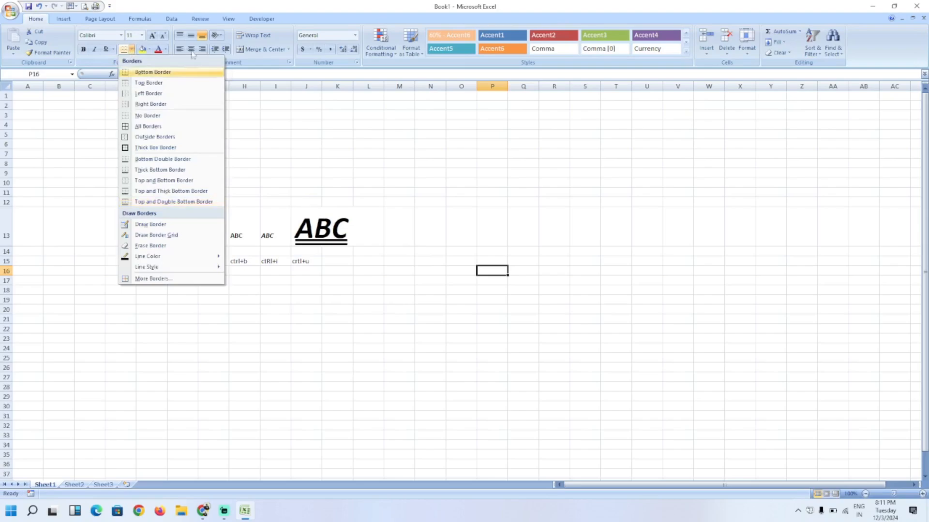
click(166, 49)
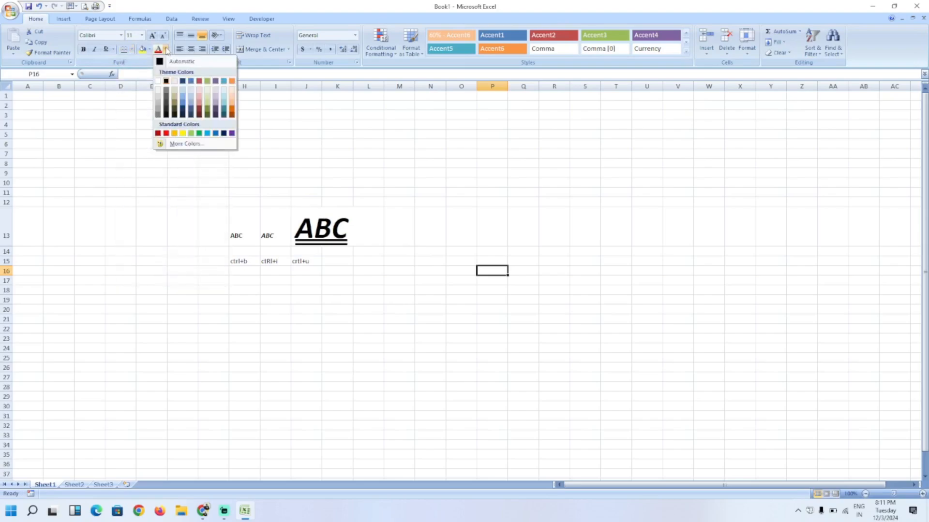
click(181, 38)
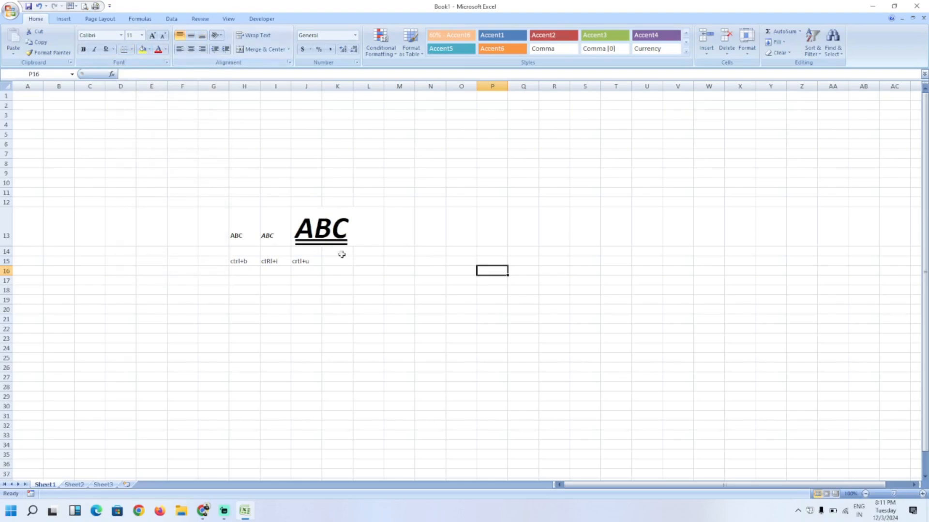
Set the orientation of the large ABC in cell J13 to Vertical Text.
click(306, 216)
click(221, 36)
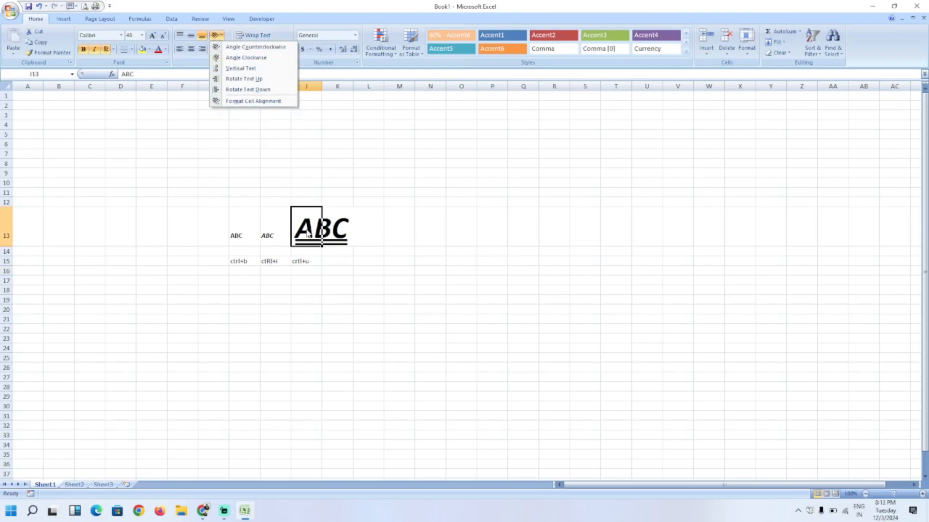
click(240, 68)
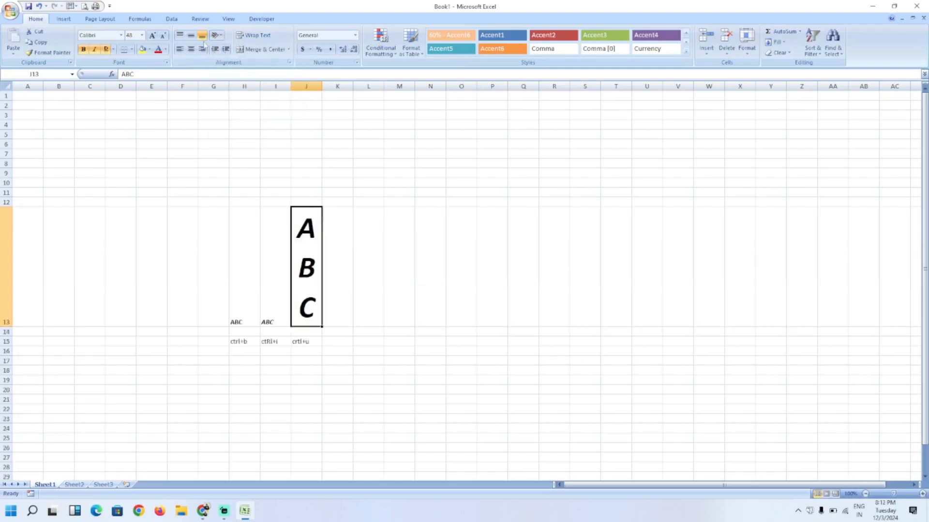
Set the ABC in cell J13 to Angle Counterclockwise and turn on text wrapping for the cell.
click(216, 36)
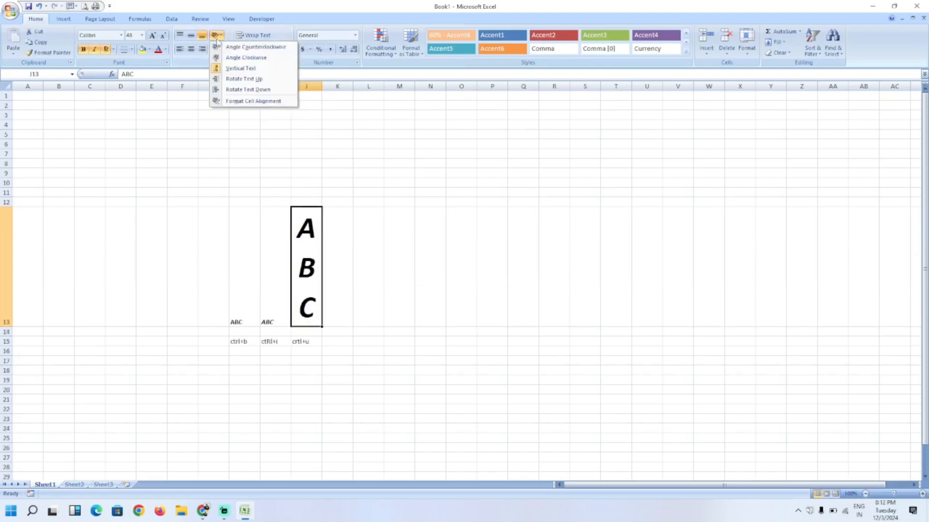
click(245, 58)
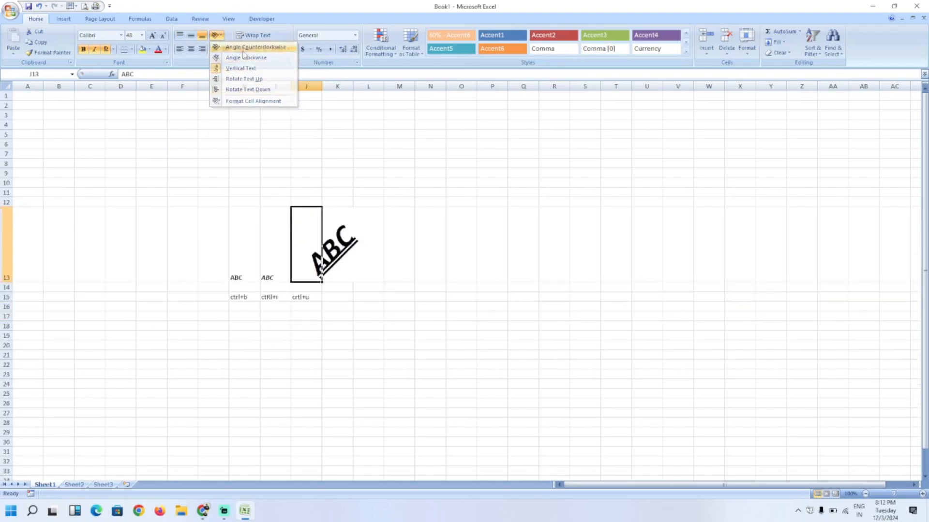
click(263, 36)
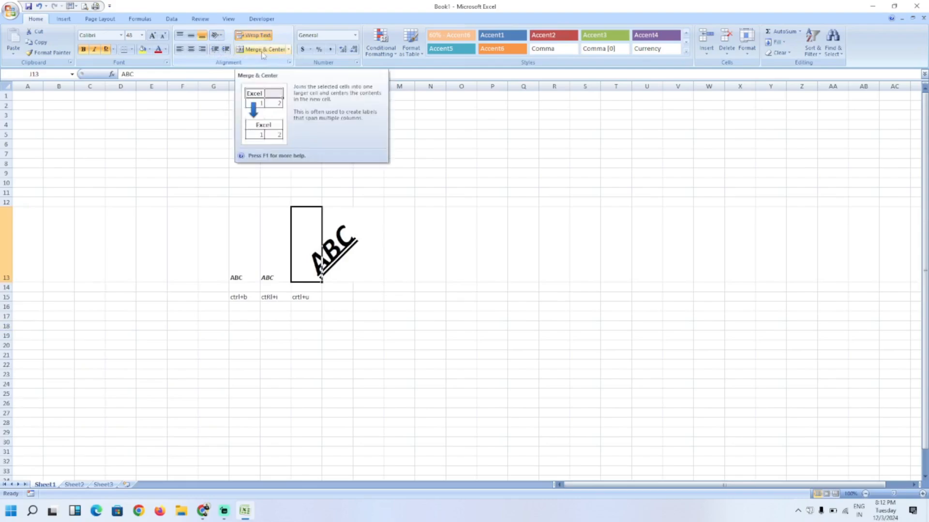
Merge and center cells H13 to J13, accepting the loss of the other values, and undo the merge.
key(Left)
key(Left)
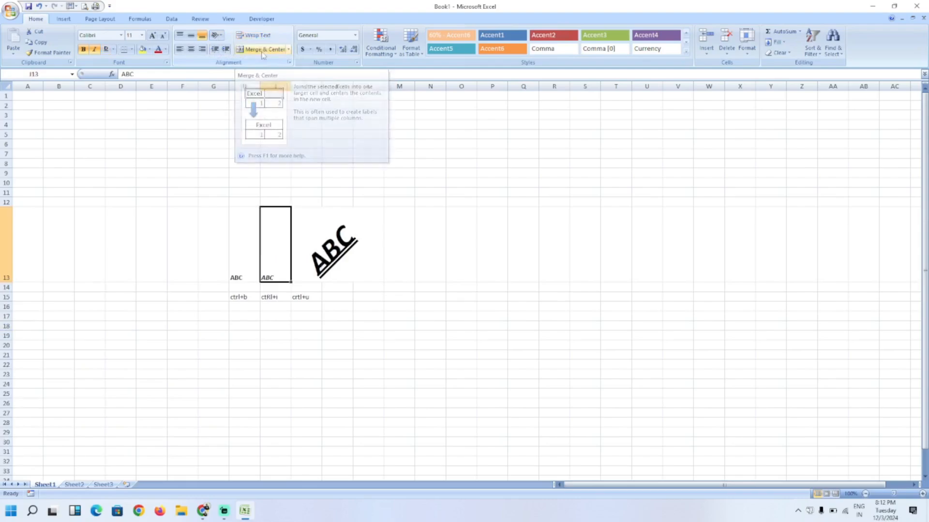
key(shift+Right)
key(shift+Right)
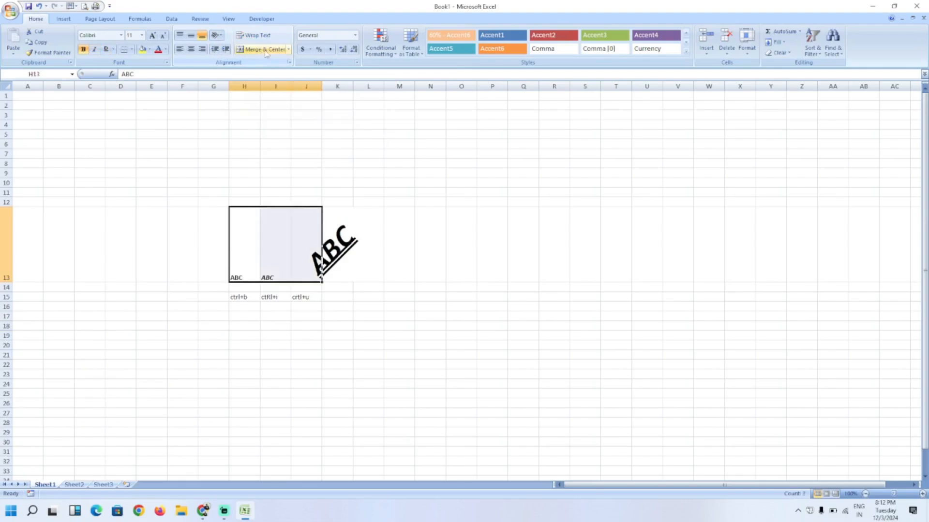
click(263, 50)
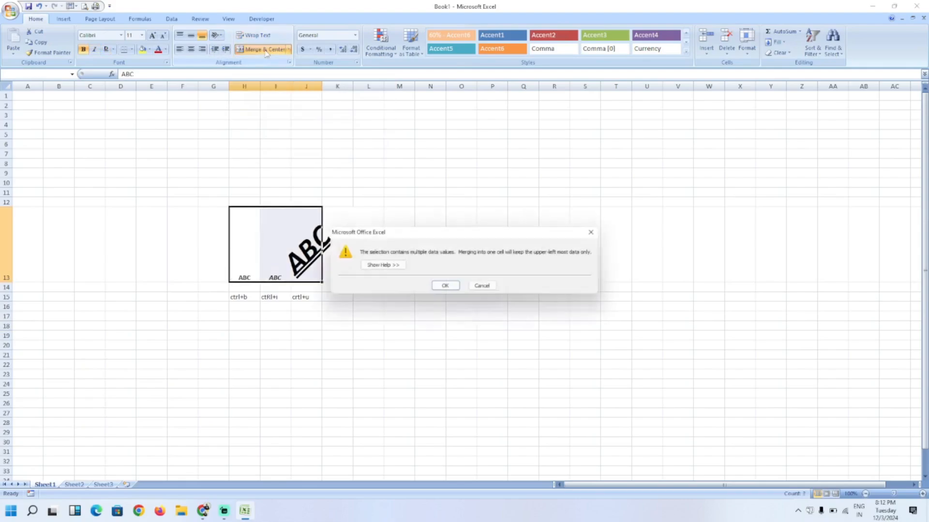
click(447, 287)
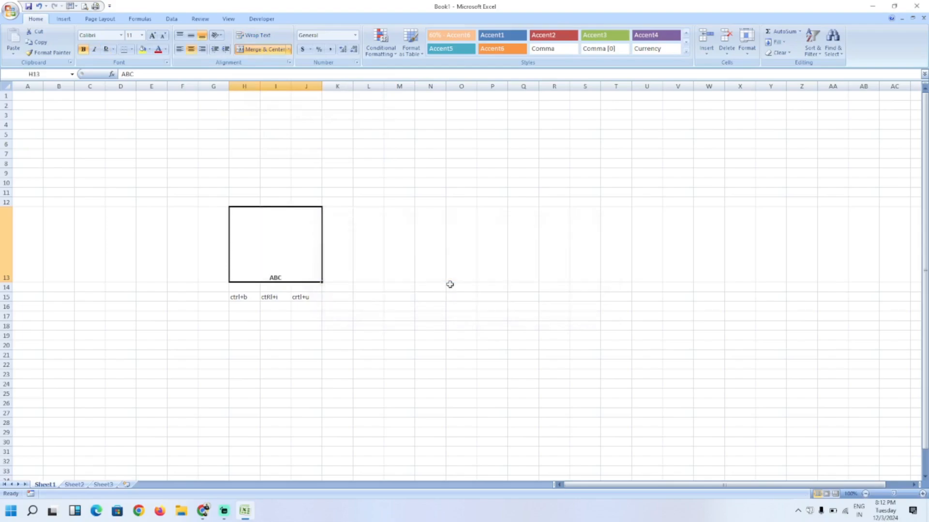
key(ctrl+z)
View the number and accounting format choices for the empty cell M13, and apply the Comma style to it.
click(388, 222)
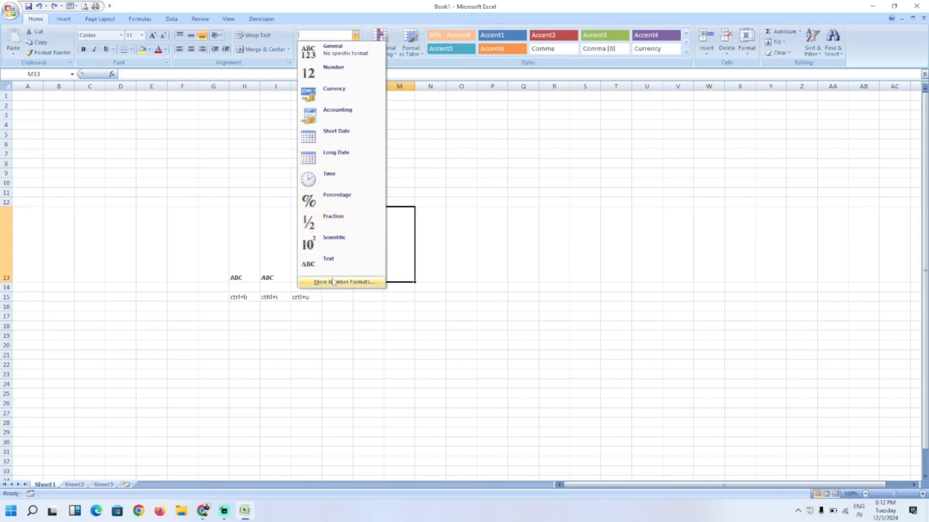
click(499, 119)
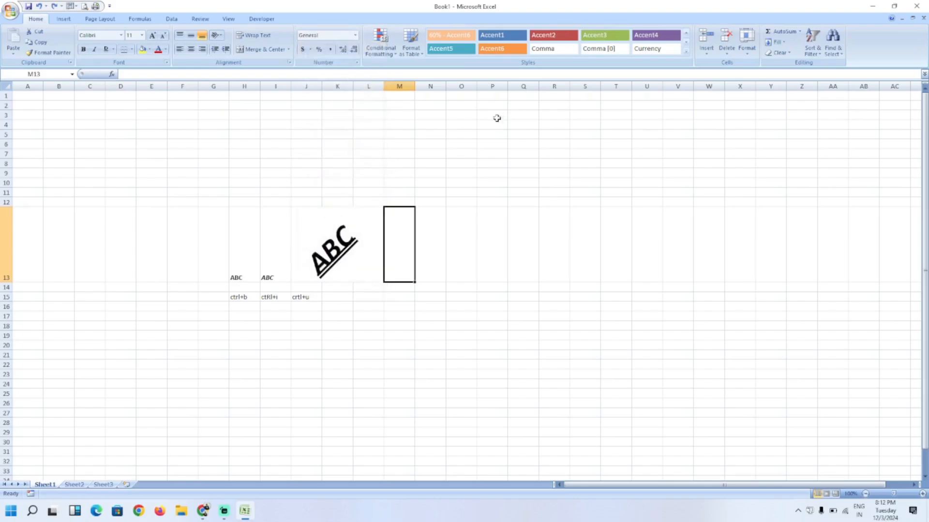
click(311, 49)
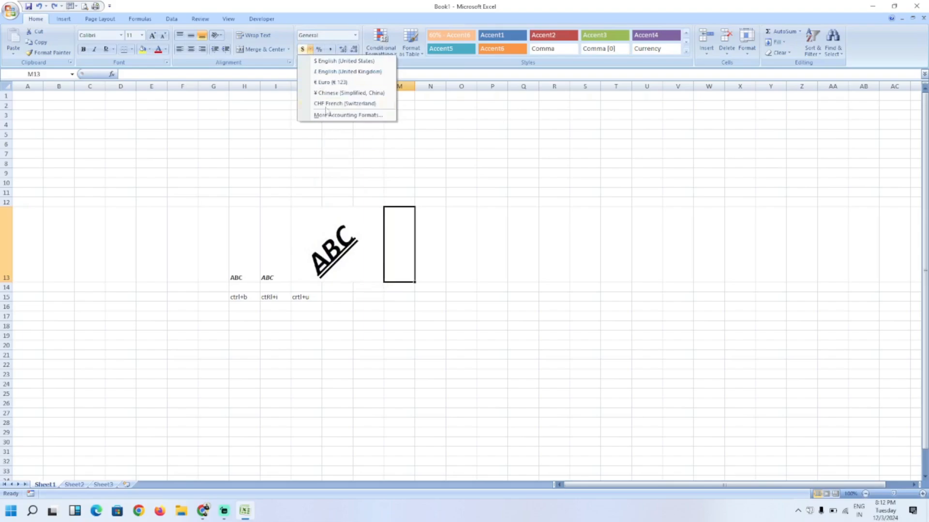
click(441, 144)
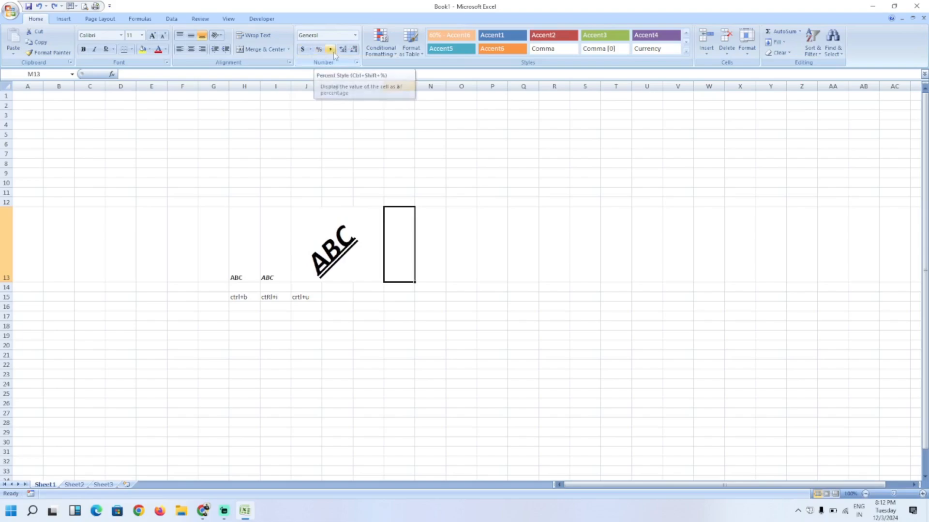
click(332, 51)
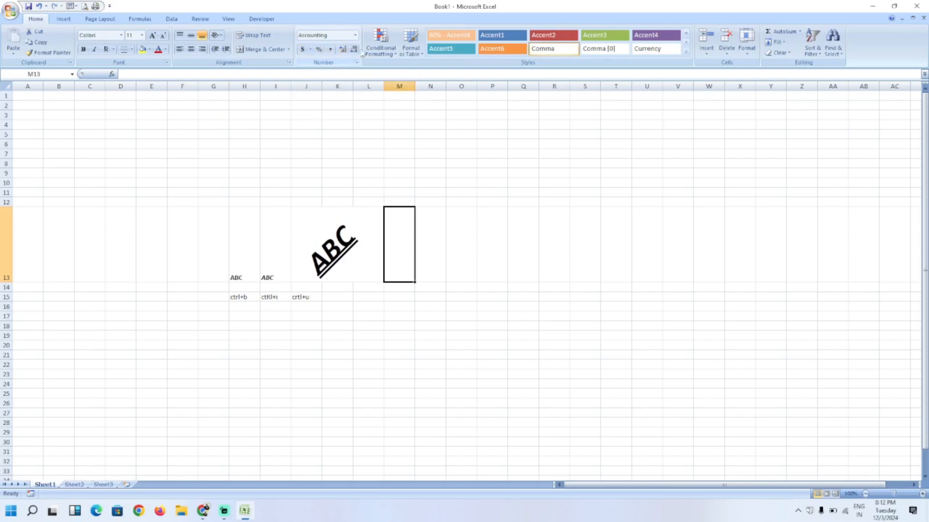
Enter 100 in cell L8 and keep that cell selected.
click(376, 164)
text(790)
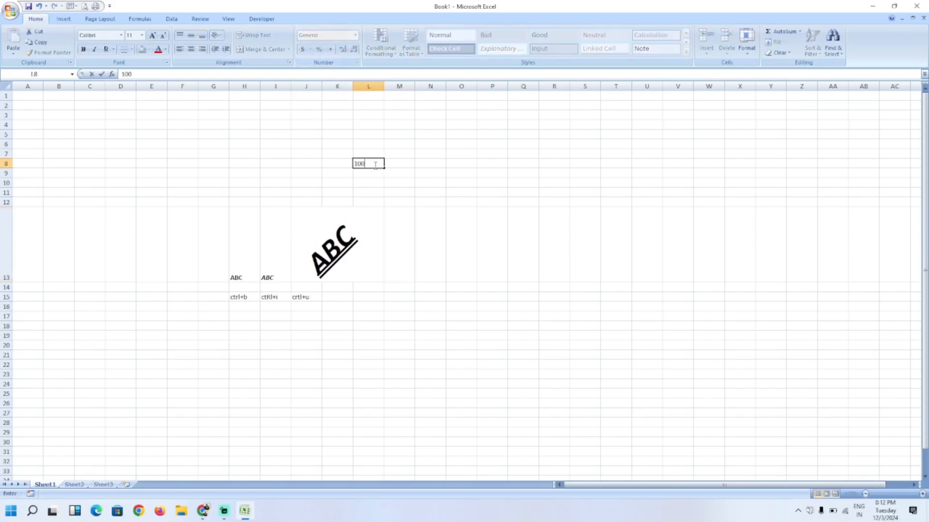
key(Return)
click(375, 164)
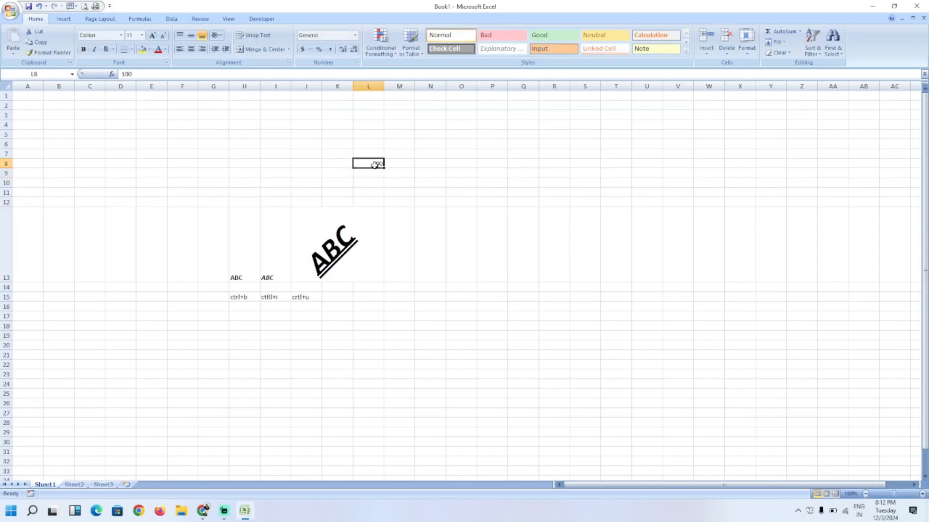
Apply the Comma style to the 100 in cell L8 and add three more decimal places.
click(331, 50)
click(341, 50)
click(341, 50)
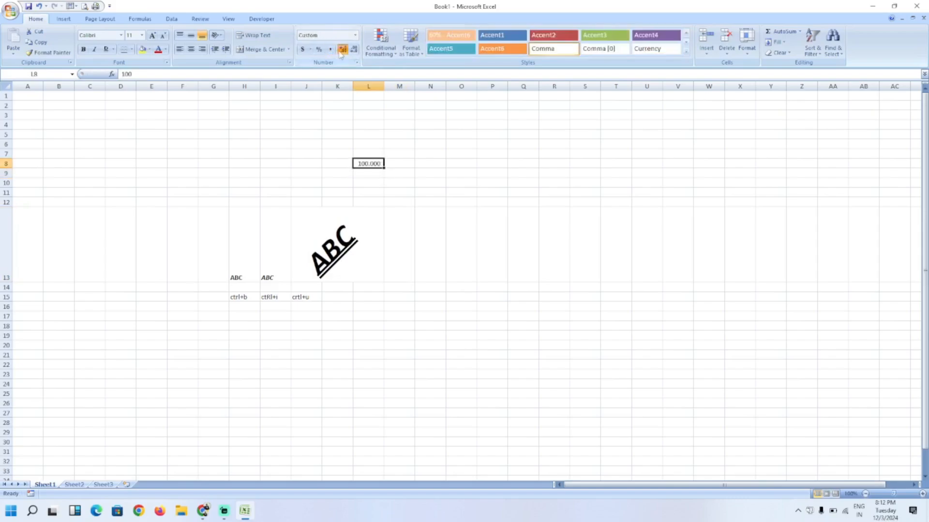
click(341, 51)
Reduce the decimal places of the number in cell L8 to zero.
click(353, 50)
click(354, 50)
click(353, 51)
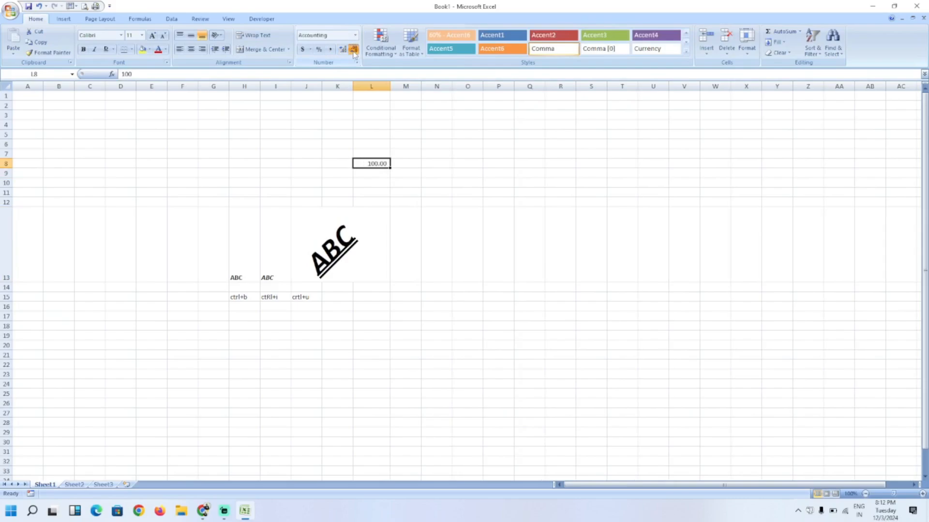
click(353, 50)
click(353, 51)
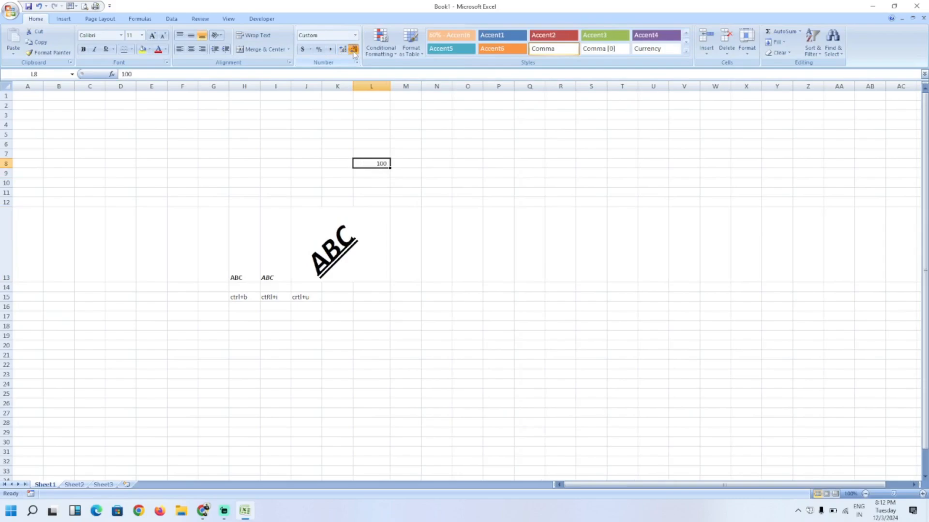
View the conditional formatting rules, the table style gallery and the options for inserting cells, rows, columns and sheets.
click(389, 50)
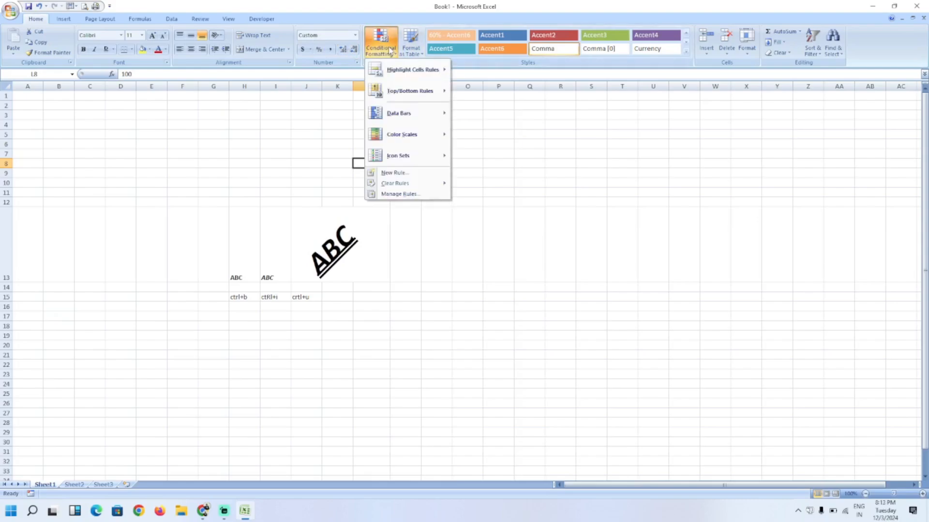
click(411, 52)
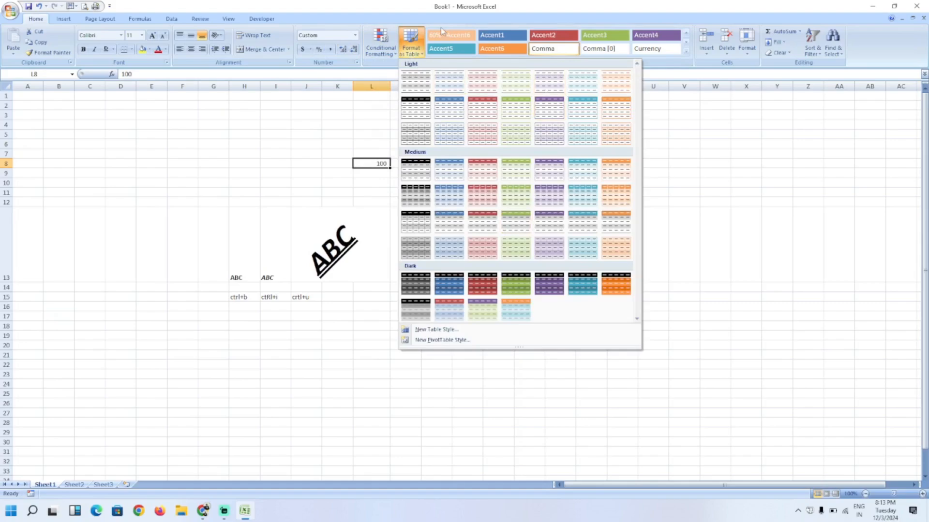
click(745, 201)
click(707, 50)
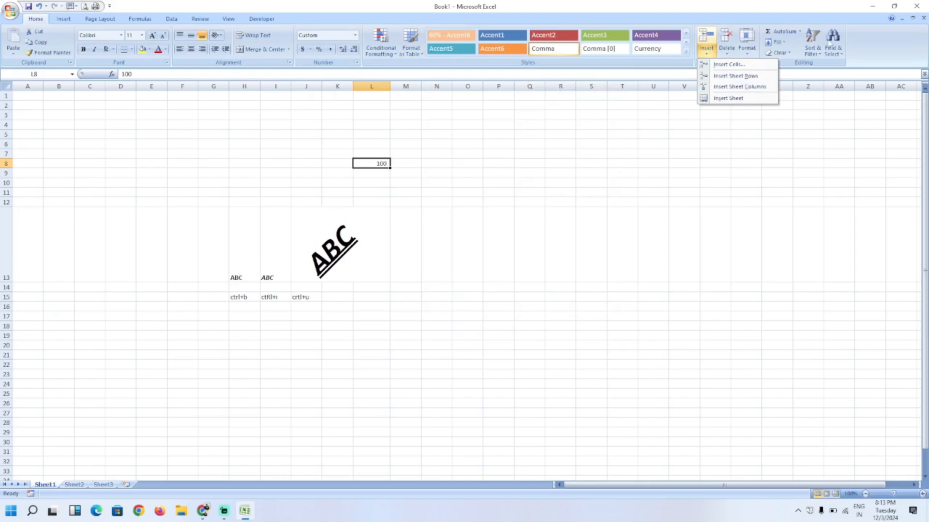
click(49, 101)
View the insert features for PivotTable, table, picture and clip art, dismissing the Create Table and Insert Picture dialogs without inserting anything.
click(60, 20)
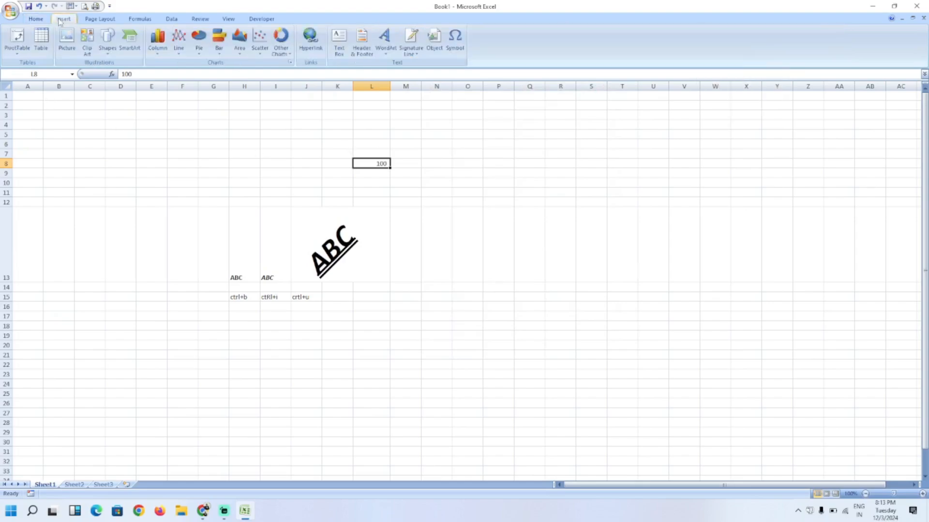
click(19, 52)
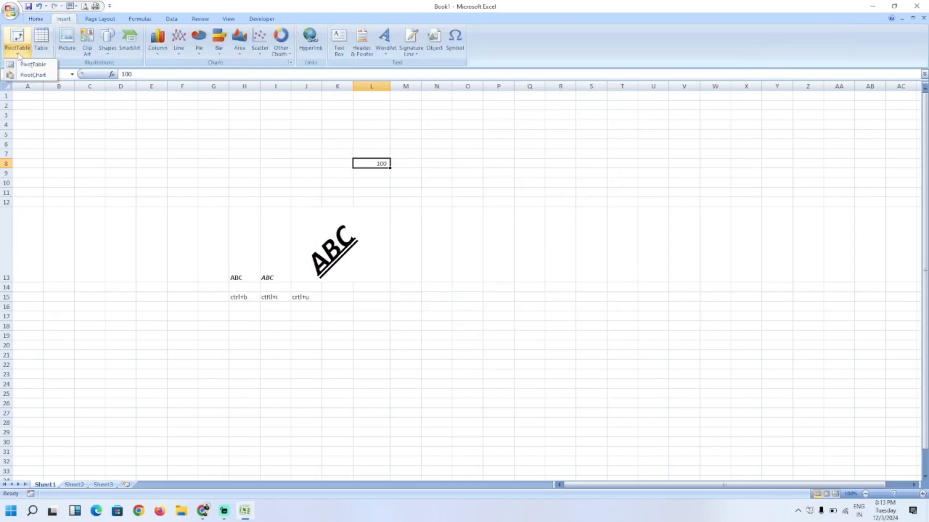
click(41, 39)
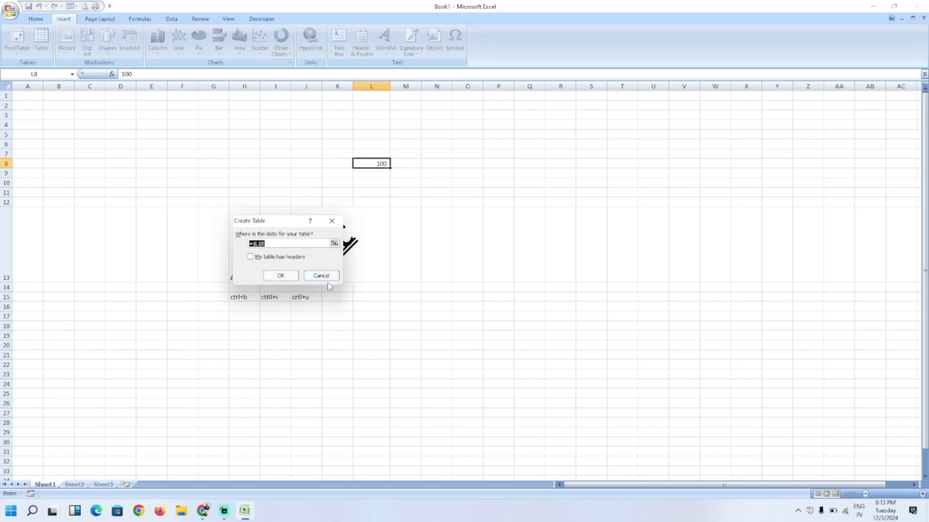
click(321, 276)
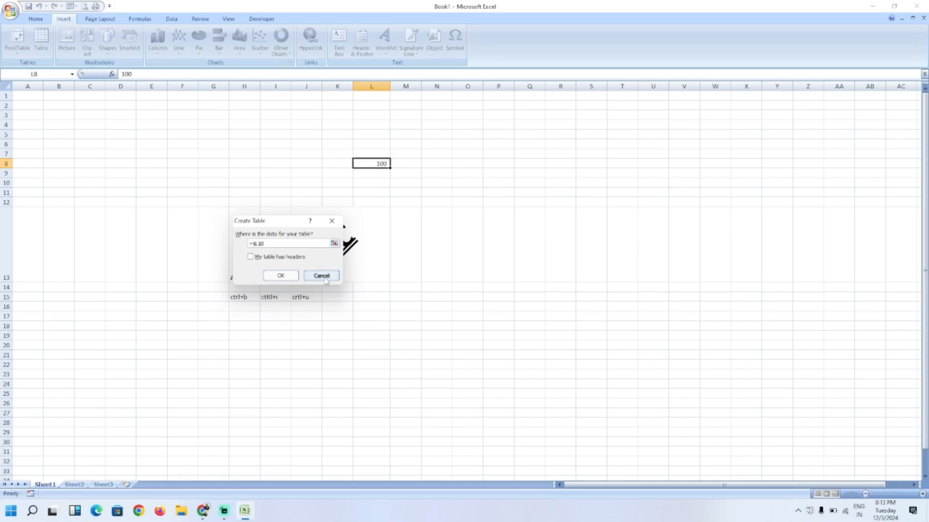
click(69, 42)
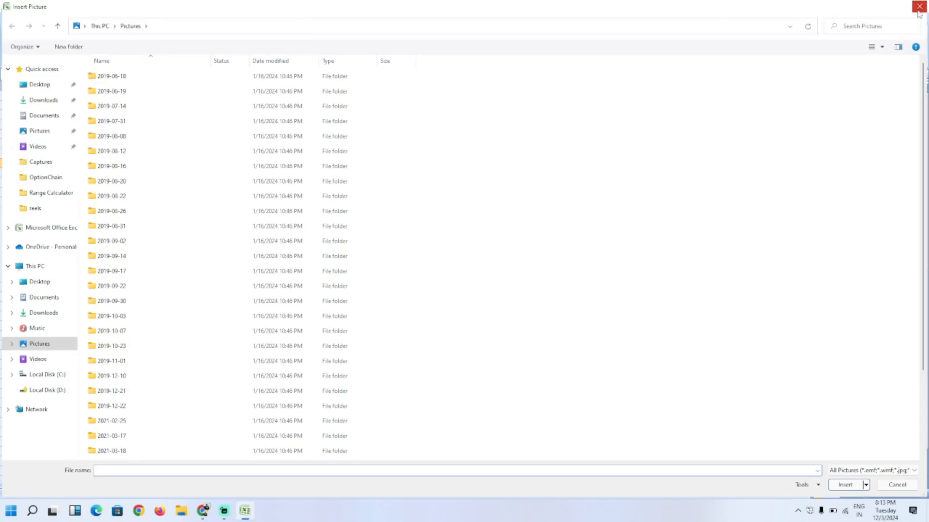
click(918, 9)
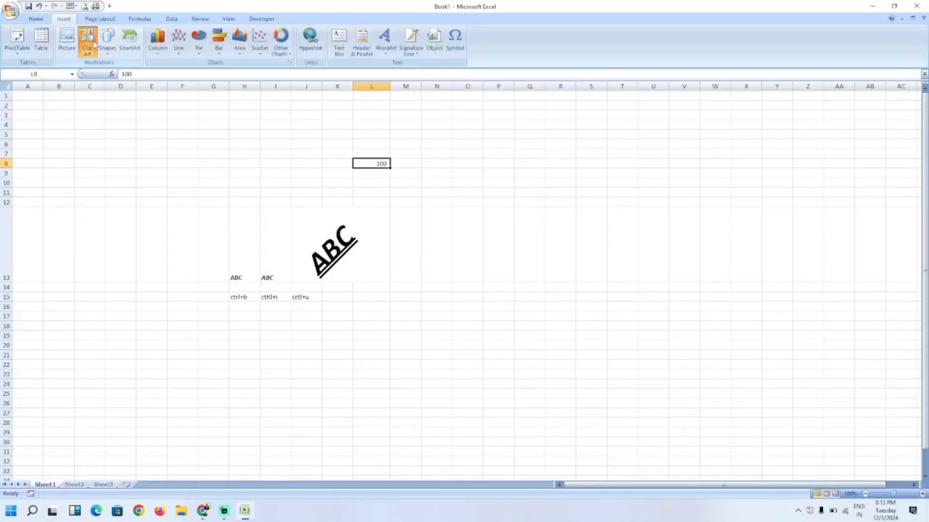
click(92, 43)
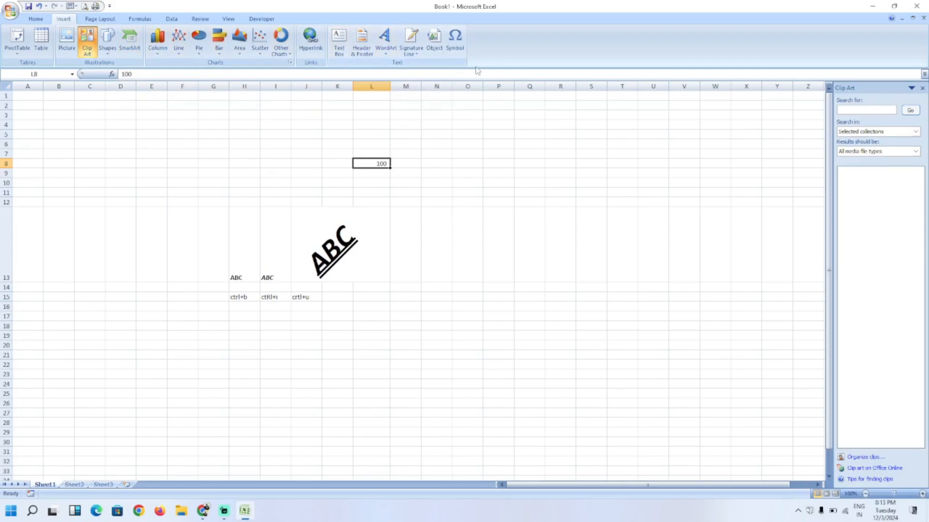
View the page setup choices for margins, orientation, paper size and print area without changing any of them.
click(100, 19)
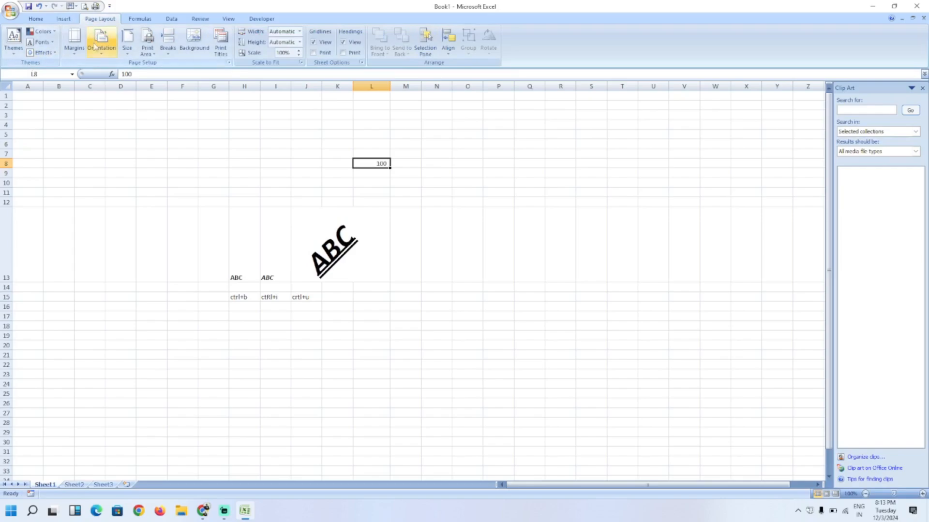
click(74, 41)
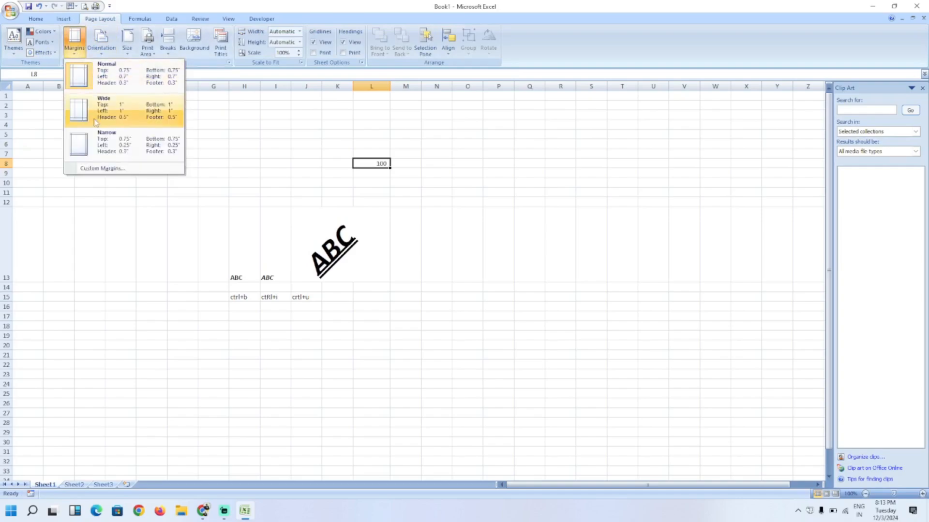
click(105, 53)
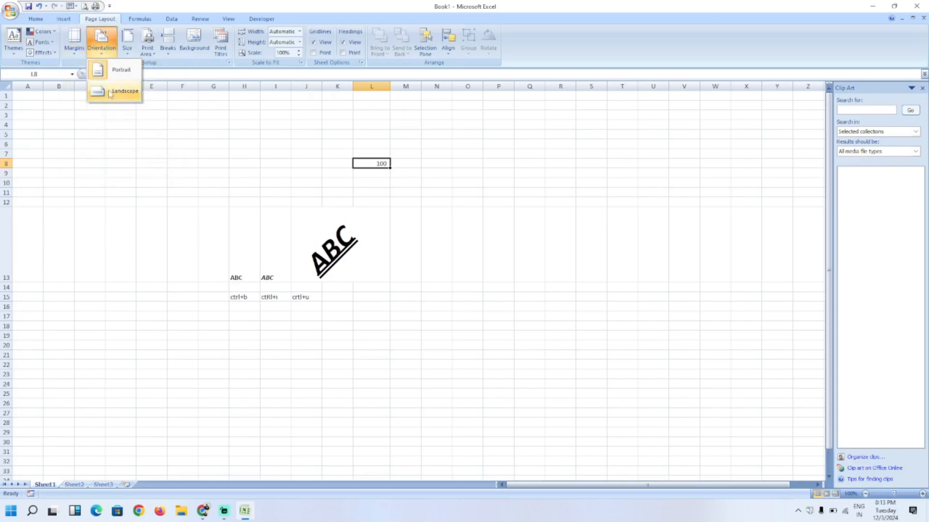
click(127, 52)
click(128, 53)
click(127, 53)
click(128, 53)
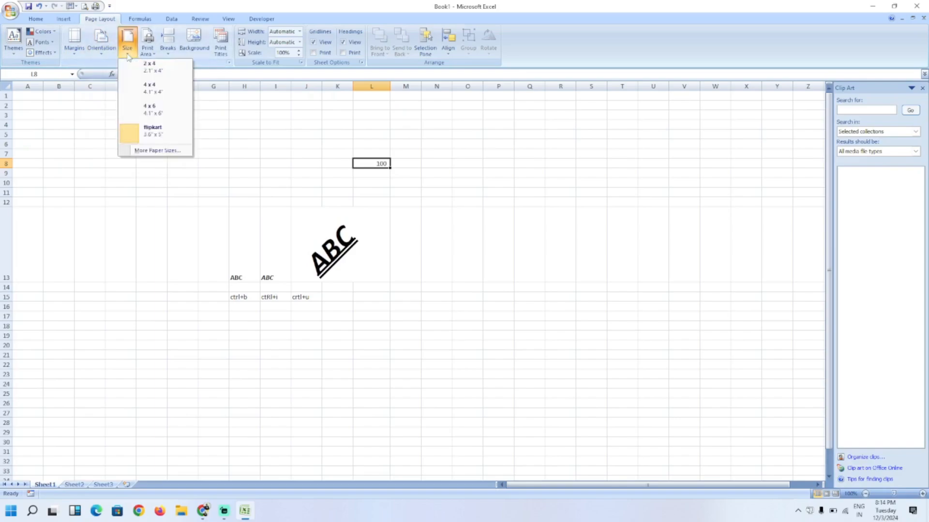
click(149, 52)
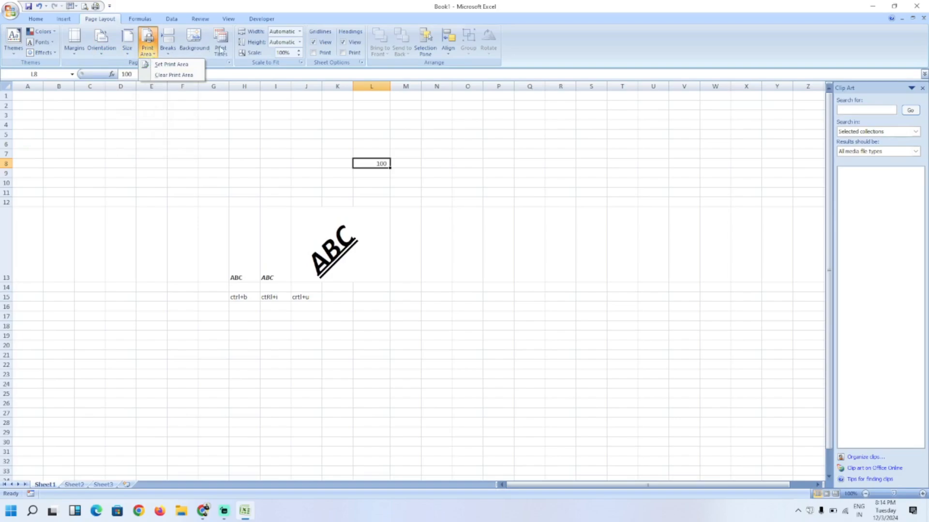
View the formula tools, the external data sources and refresh options, and the Sort dialog, closing it without sorting.
click(141, 19)
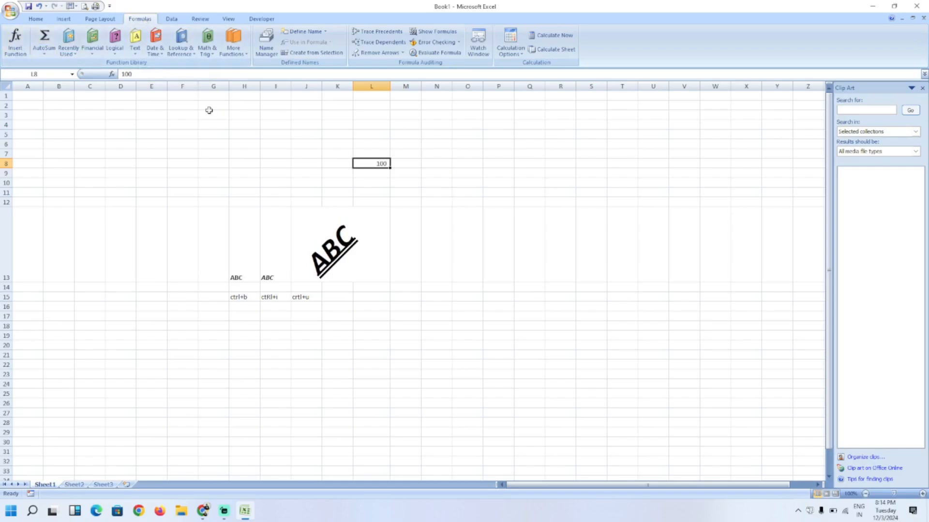
click(172, 19)
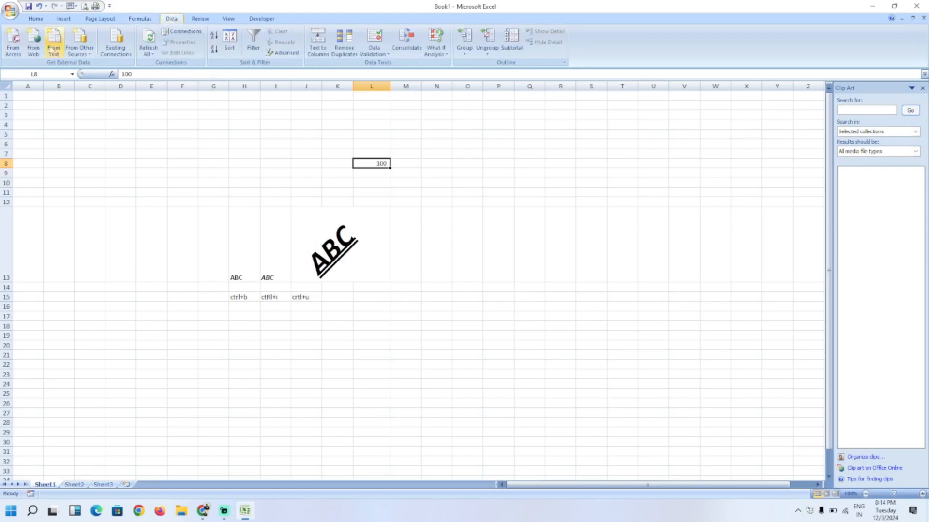
click(76, 53)
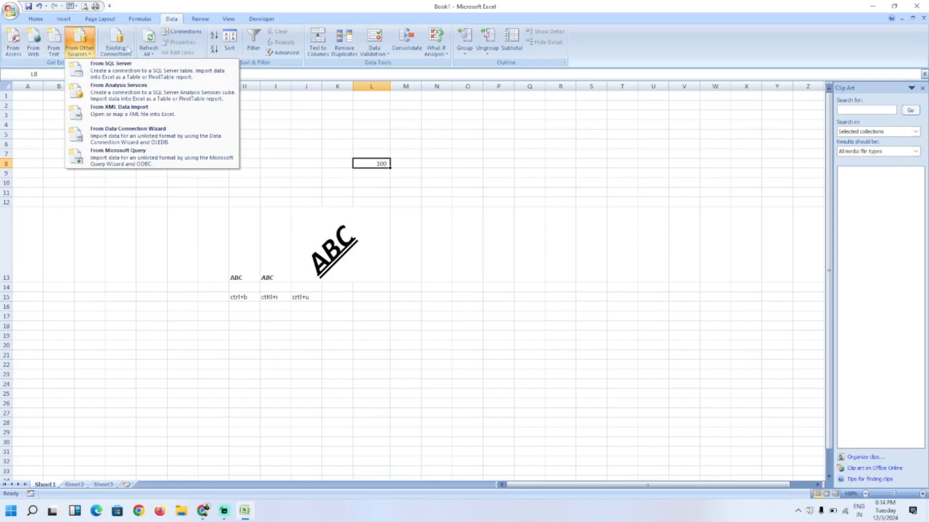
click(156, 48)
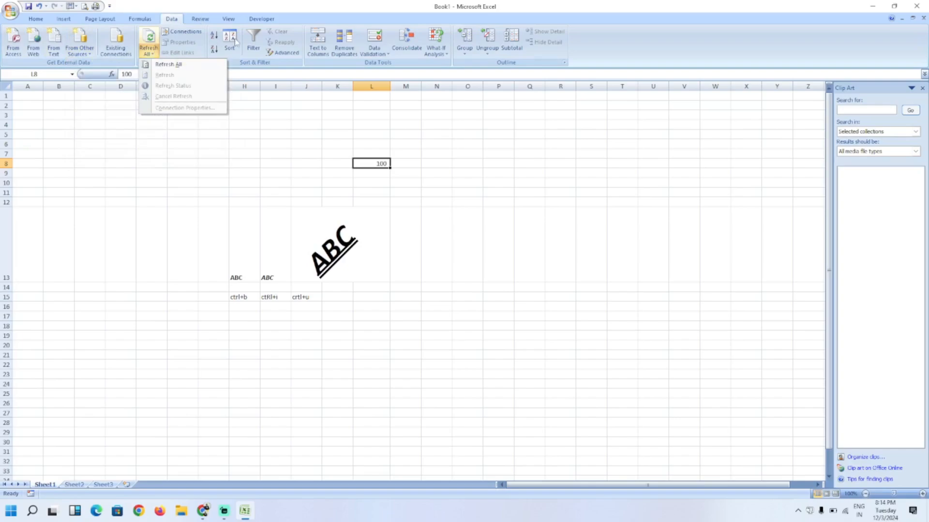
click(230, 41)
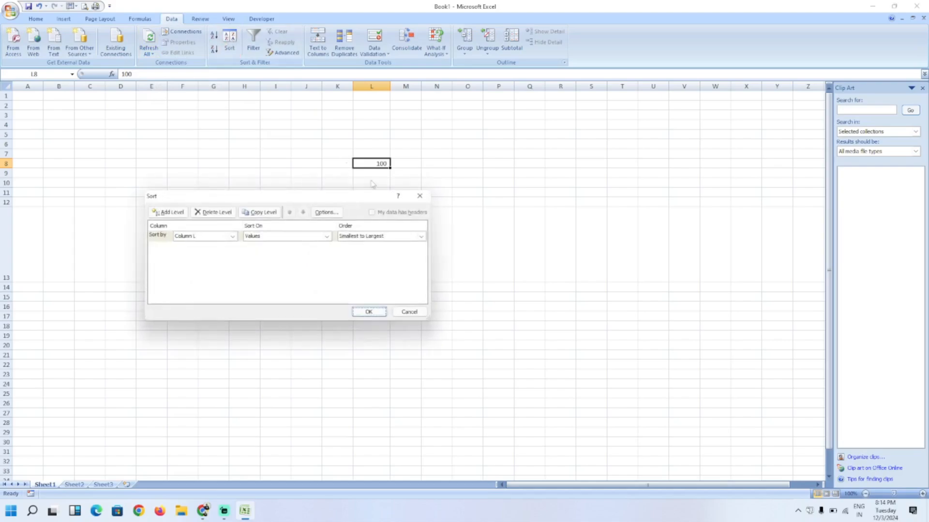
click(420, 195)
Enter 312, 3123, 31231 and 31231 in cells P7 to P10.
click(494, 154)
text(312)
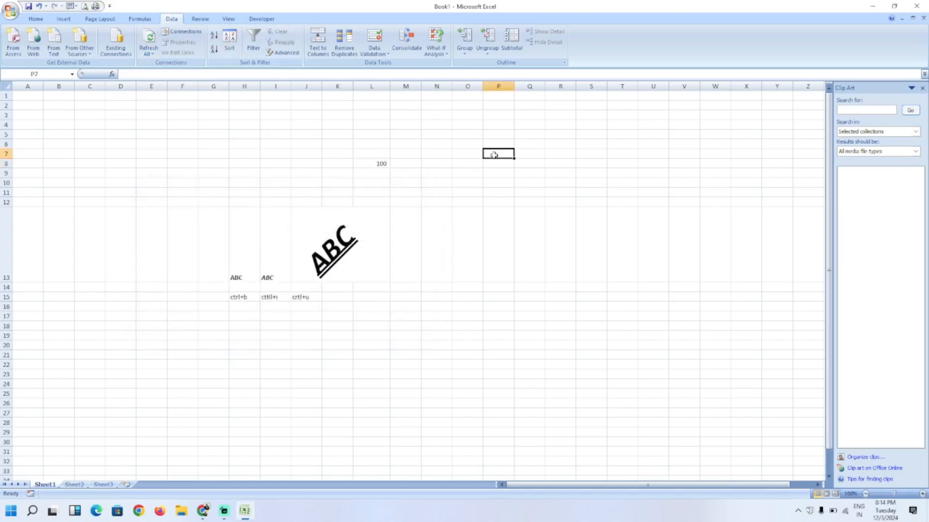
key(Return)
text(3123)
key(Return)
text(31231)
key(Return)
text(31231)
key(Return)
Leave cell P11 empty and enter 545 in P12 and 5454 in P13.
text(3123)
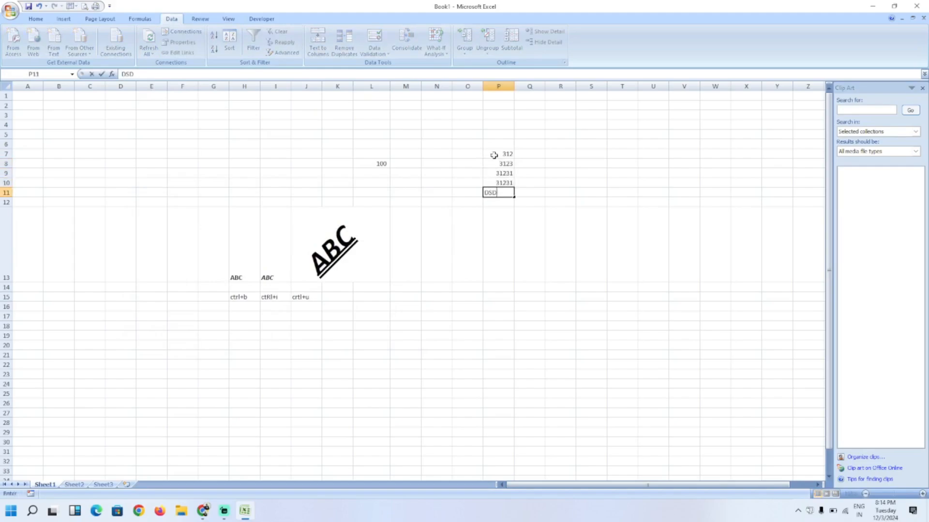
key(BackSpace)
key(BackSpace)
key(BackSpace)
key(BackSpace)
key(Return)
text(545)
key(Return)
text(5454)
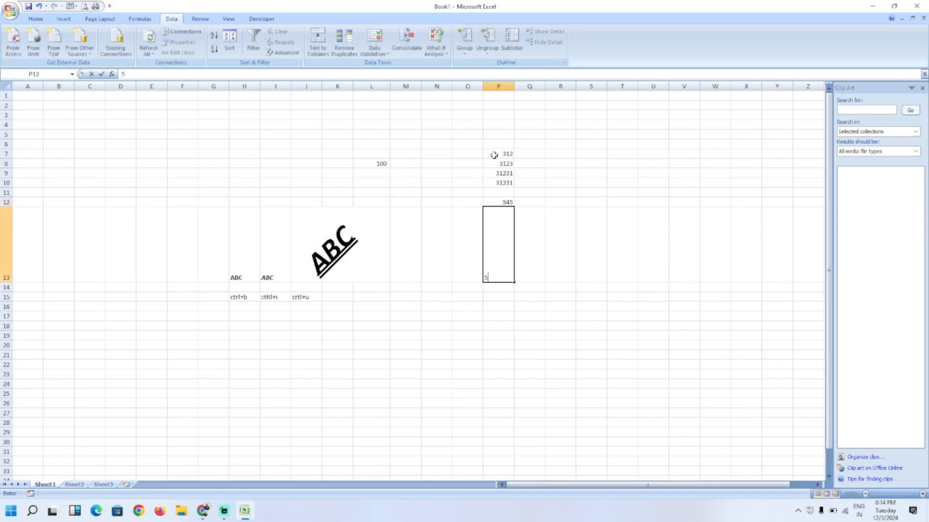
key(Return)
Sort the range P7:P13 from smallest to largest, and re-sort it from largest to smallest.
key(Up)
key(Up)
key(Up)
key(Up)
key(Up)
key(Up)
key(Up)
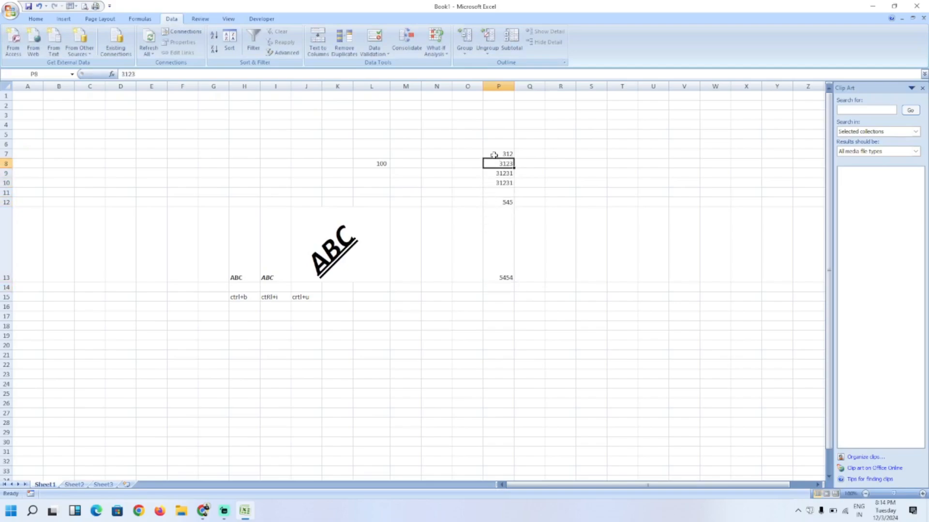
key(shift+Down)
key(shift+Down)
key(shift+Down)
key(shift+Down)
key(shift+Down)
key(shift+Down)
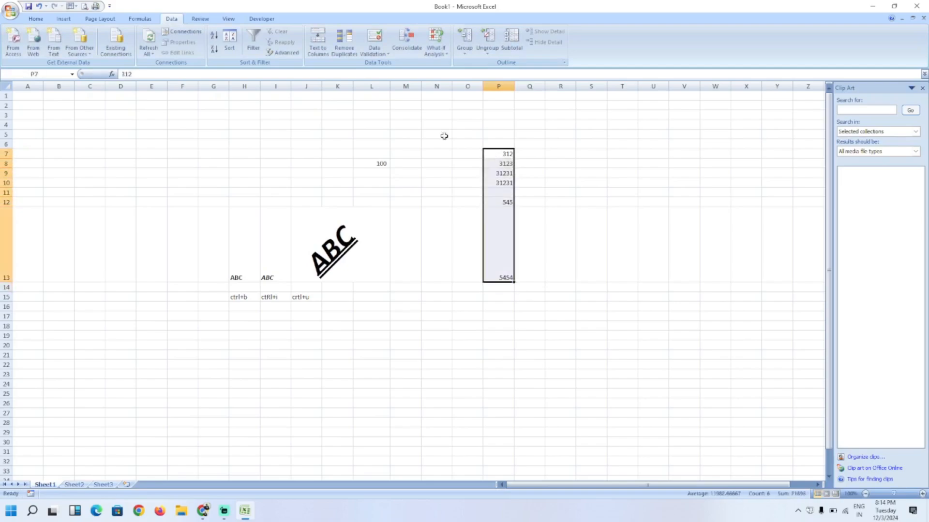
click(216, 37)
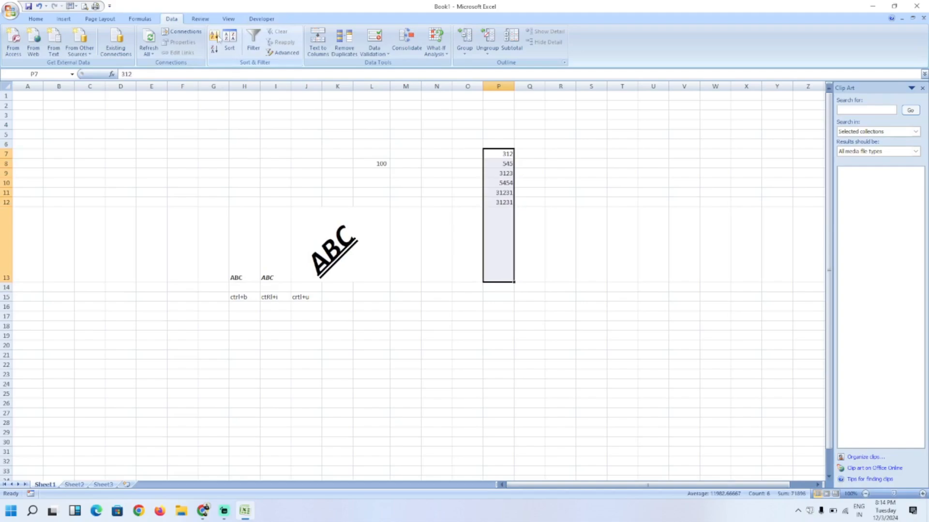
click(214, 50)
Turn on filtering for P7:P13, and view its filter choices and the Advanced Filter settings without applying a filter.
click(253, 41)
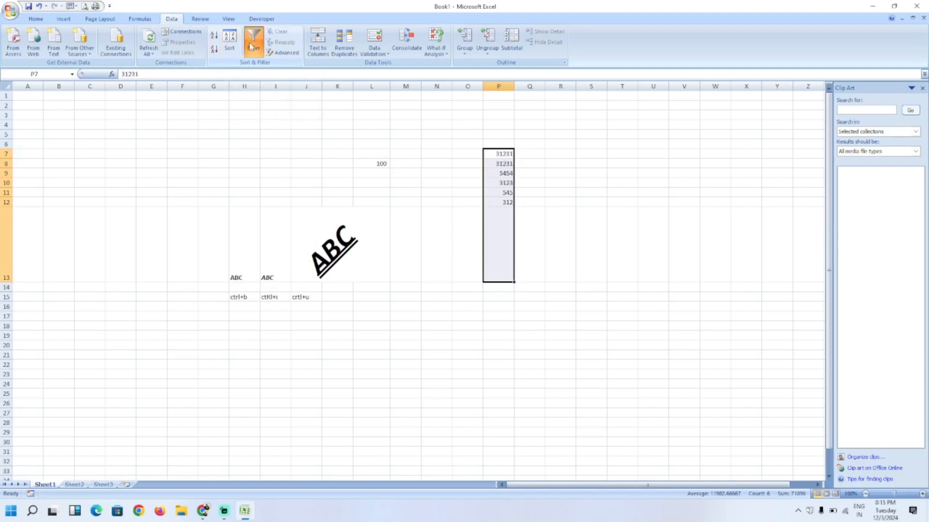
click(509, 153)
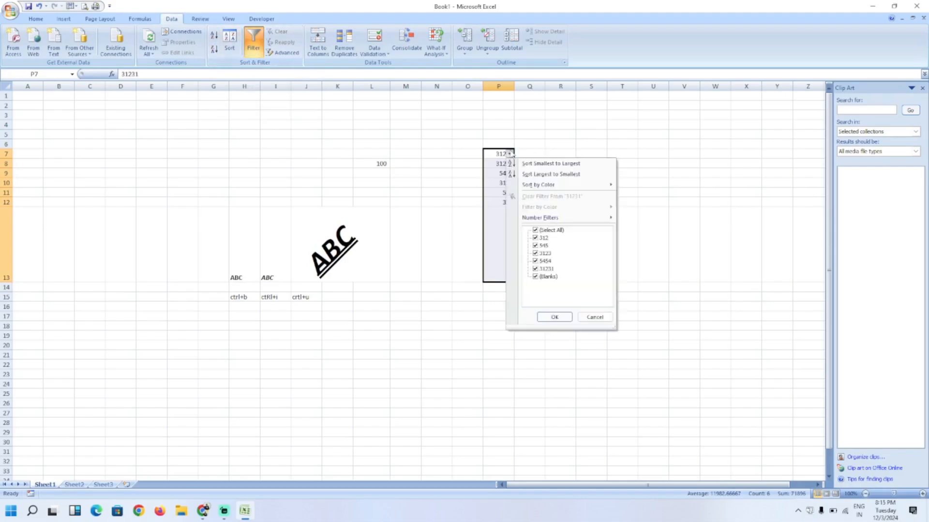
click(595, 318)
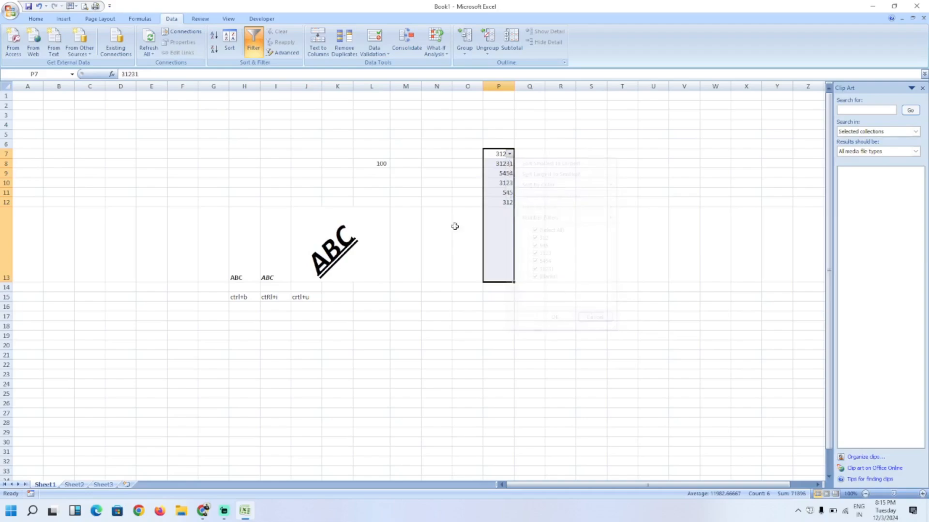
click(283, 53)
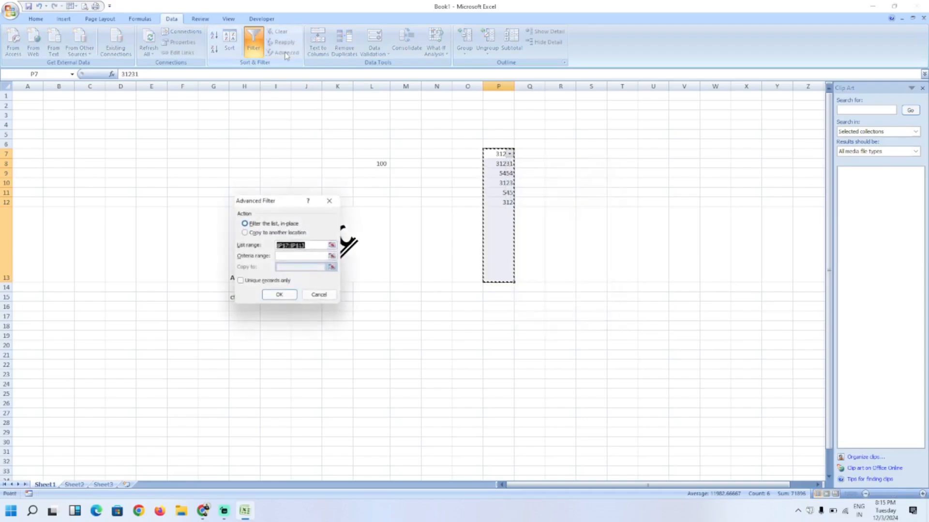
click(330, 200)
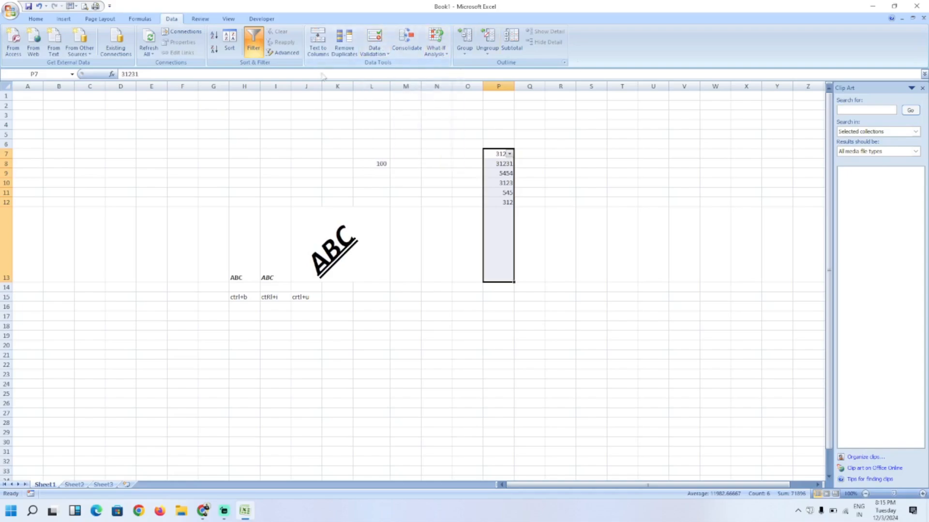
Start a spelling check of the sheet from cell I7, close it without changes, and select cell J6.
click(199, 21)
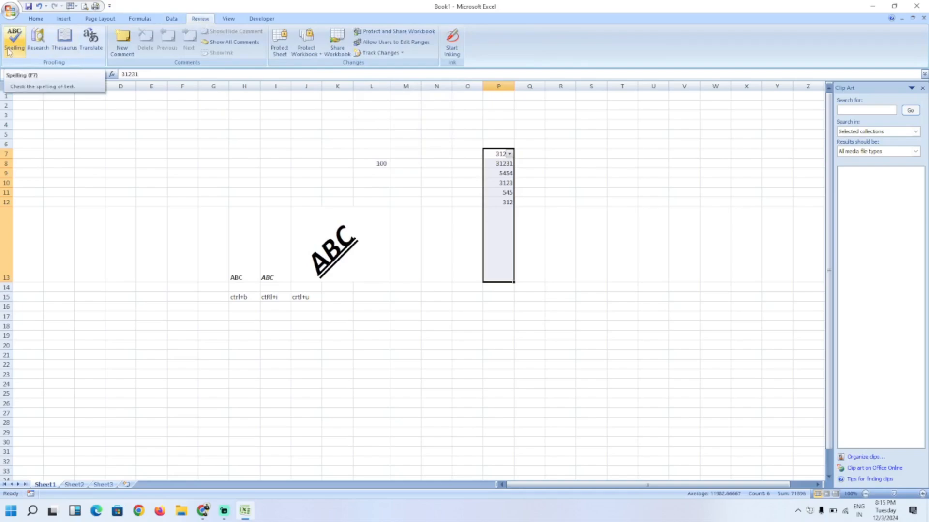
click(276, 152)
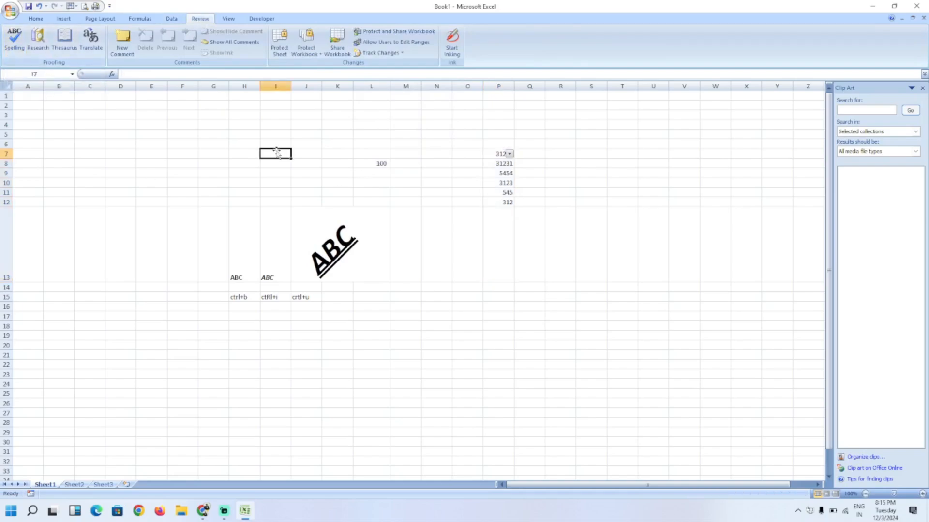
click(15, 39)
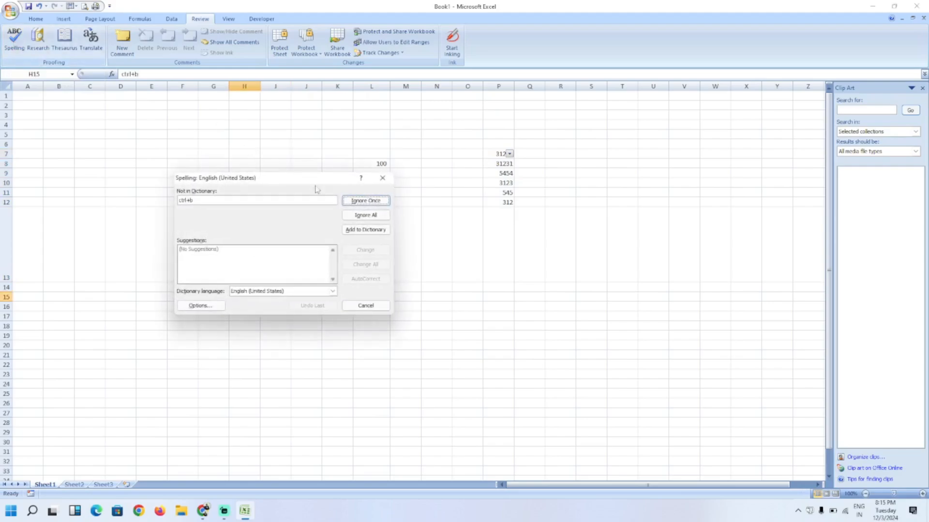
click(382, 177)
click(303, 144)
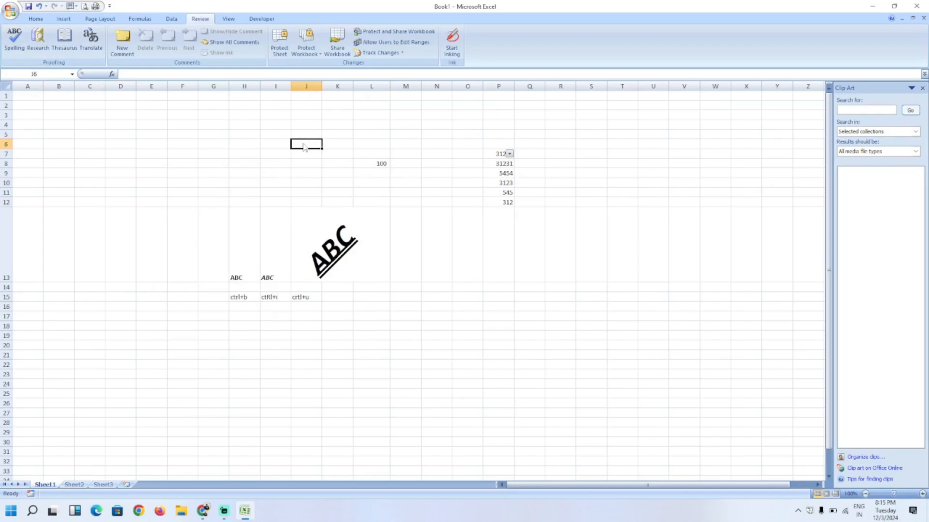
key(super+shift+s)
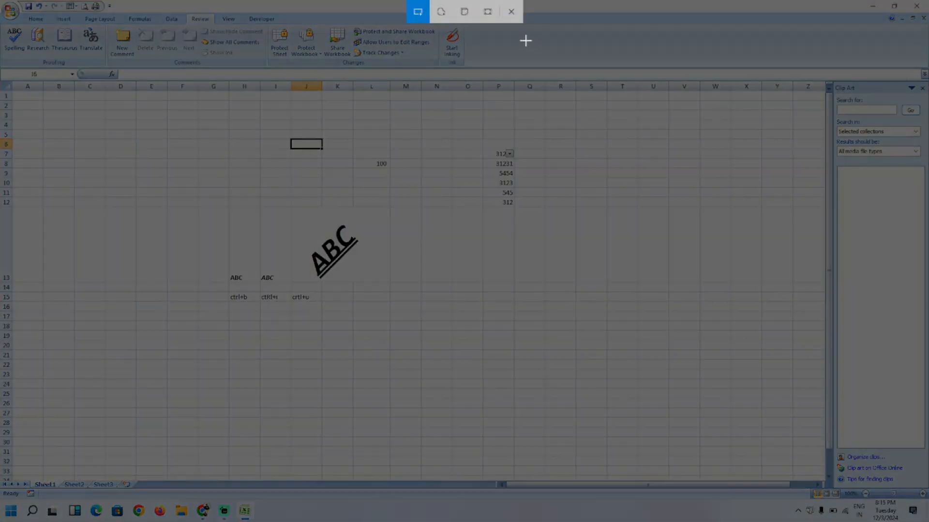
click(515, 16)
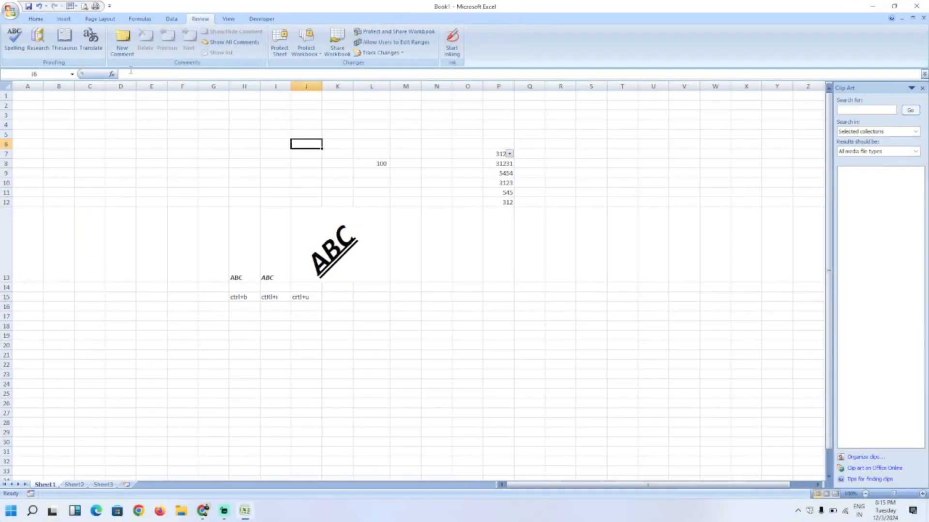
Preview the sheet in Page Layout and Page Break Preview, permanently dismissing the welcome dialog, and return to Normal view.
click(230, 20)
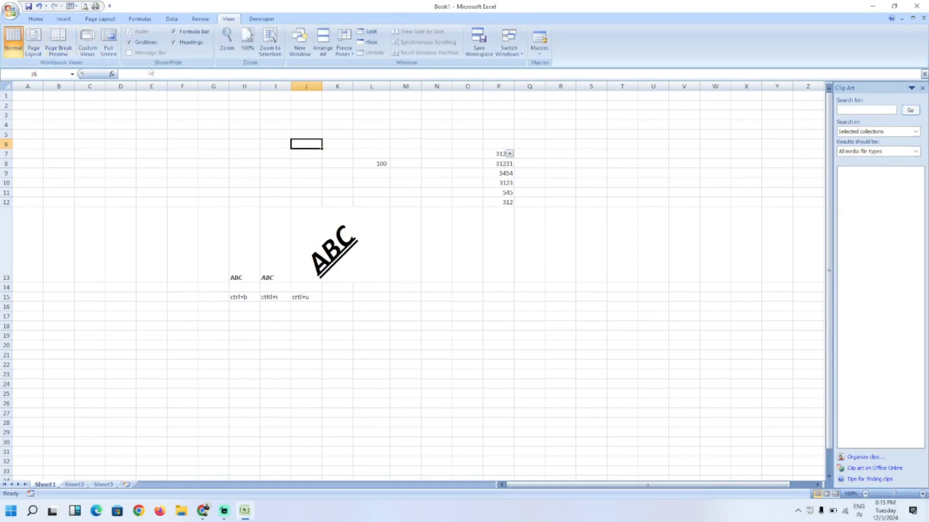
click(34, 42)
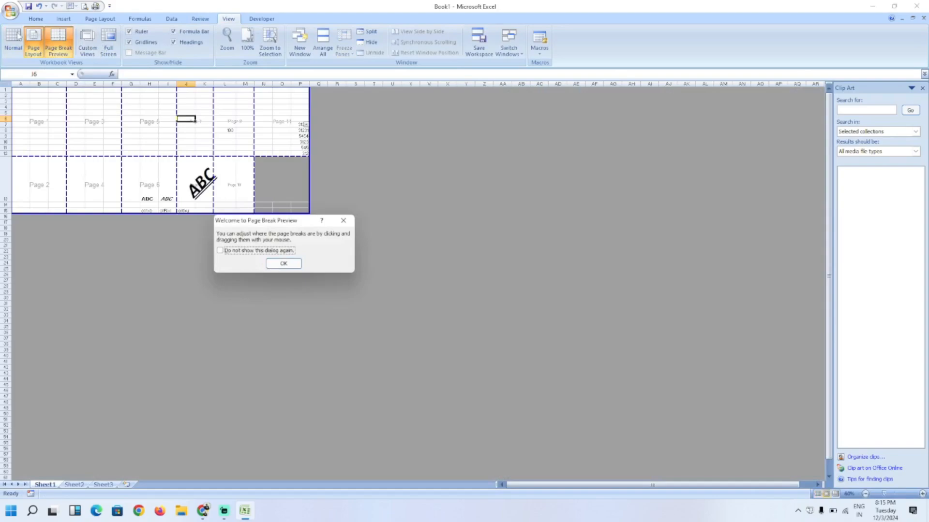
click(220, 251)
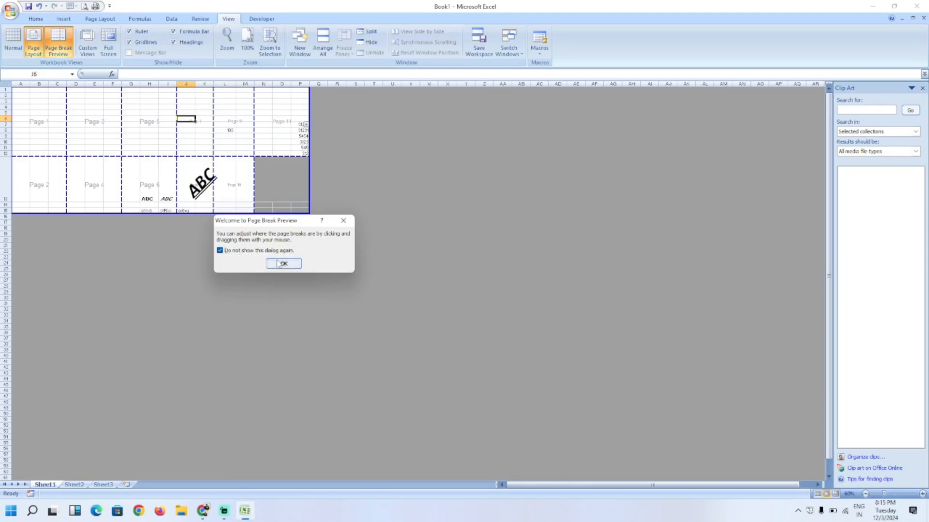
click(283, 264)
click(12, 39)
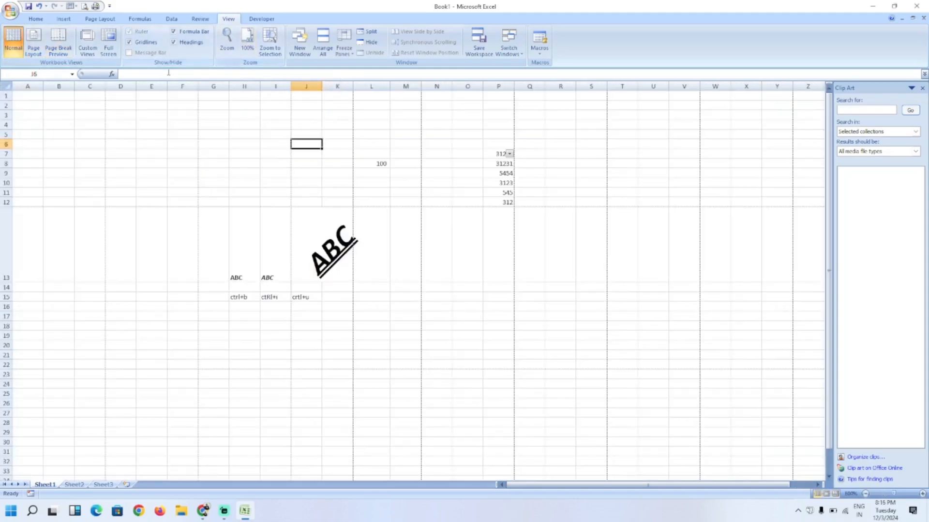
Hide and show the formula bar again, and view the Zoom and Arrange Windows options without applying them.
click(182, 32)
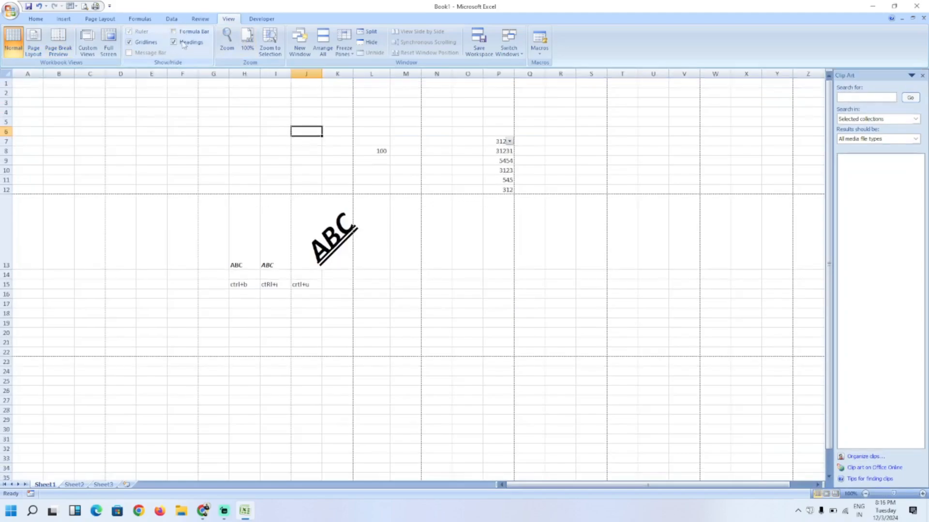
click(185, 32)
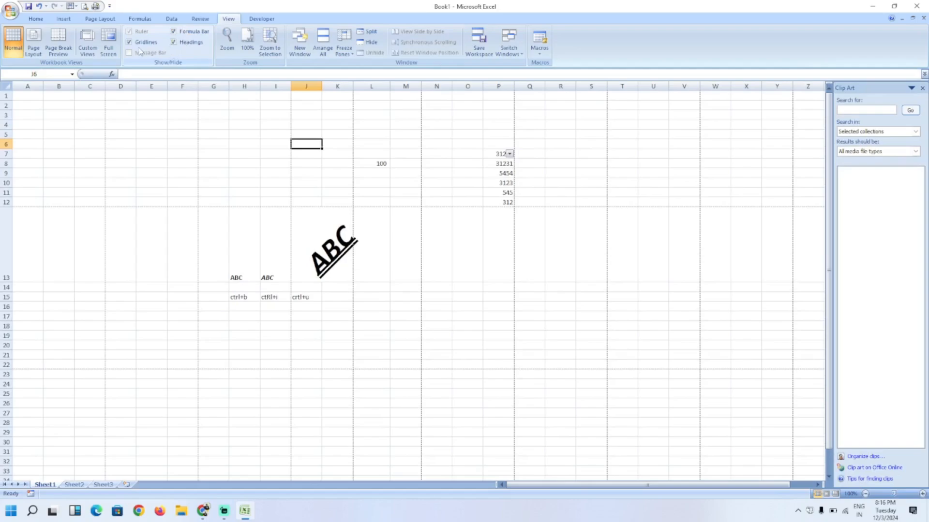
click(226, 43)
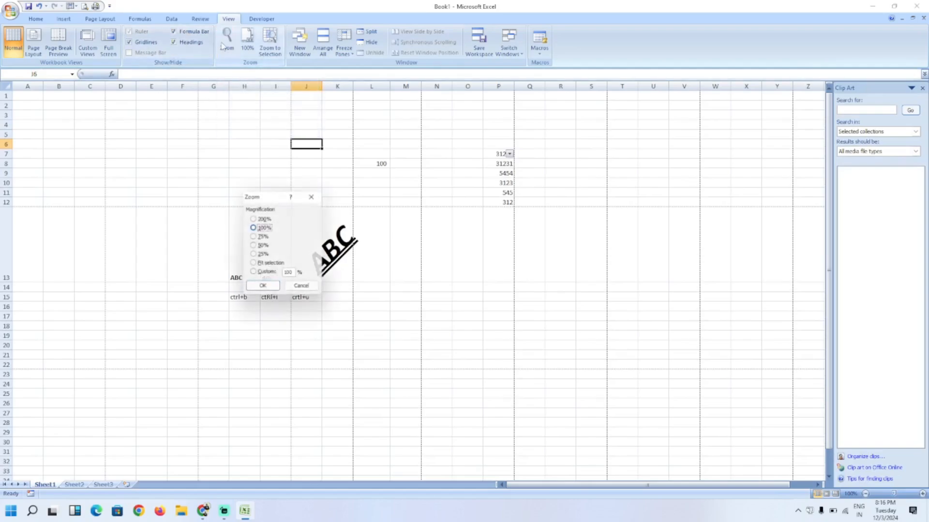
click(305, 289)
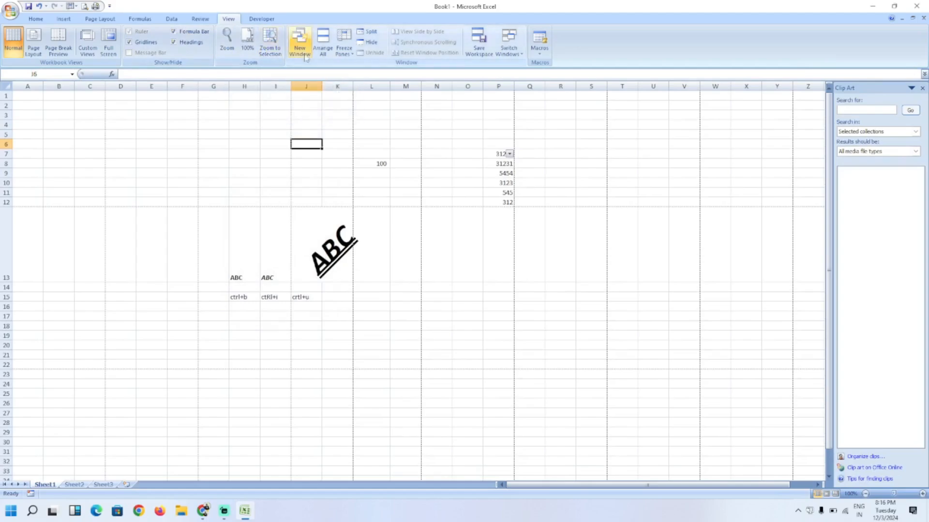
click(321, 50)
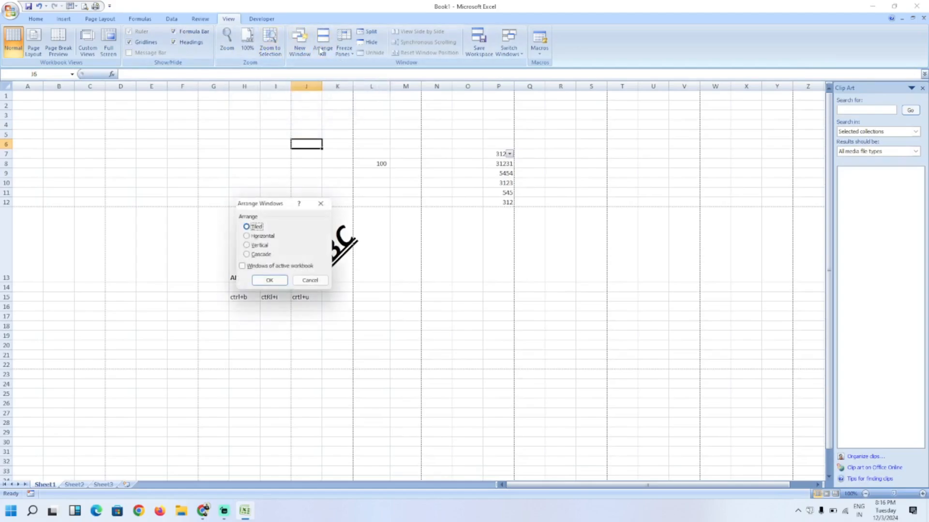
click(321, 201)
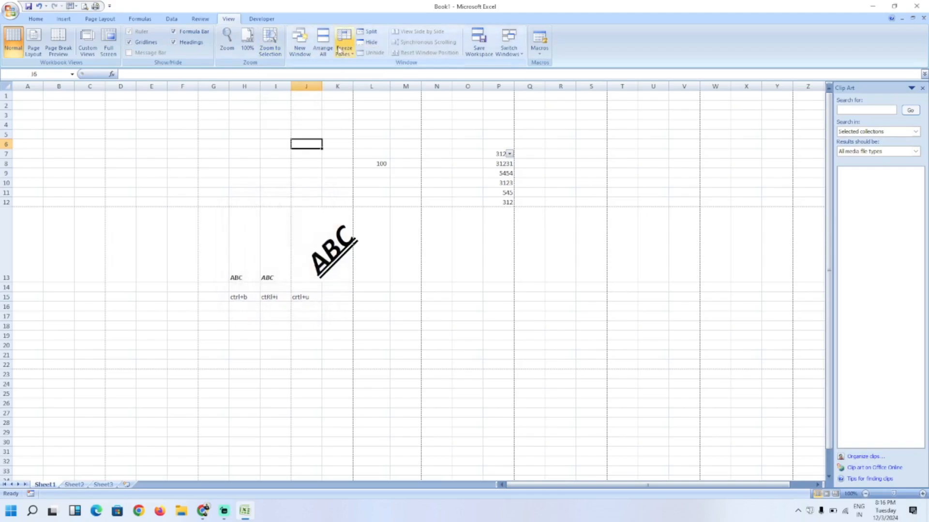
View the Freeze Panes options for row 3 without applying any, and display the Developer commands.
click(5, 115)
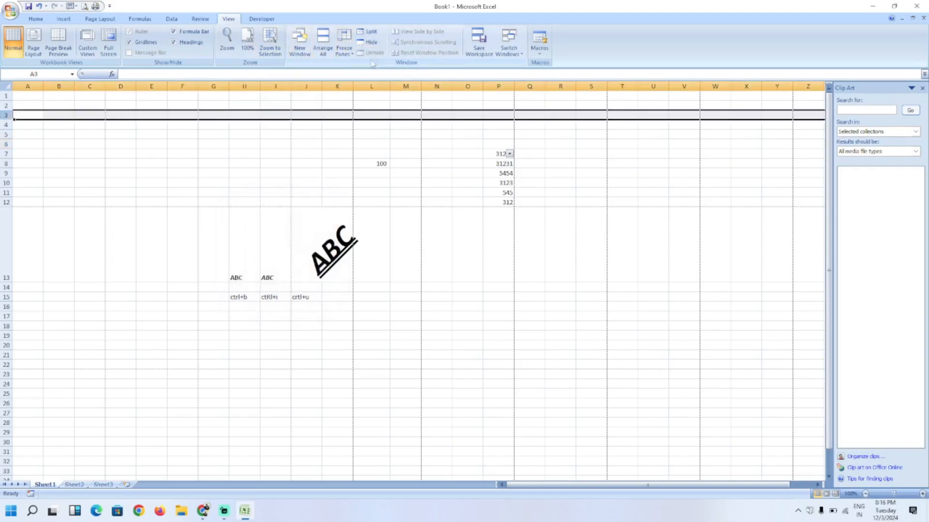
click(344, 48)
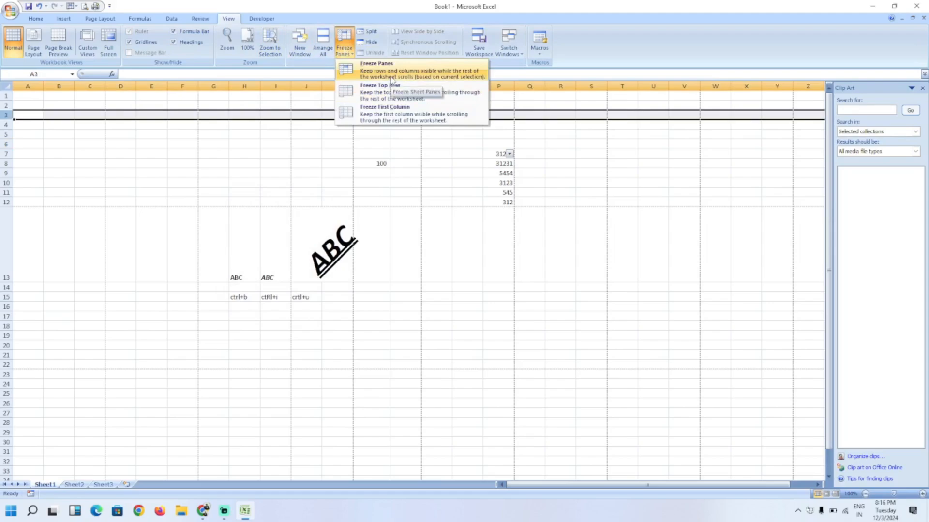
click(354, 160)
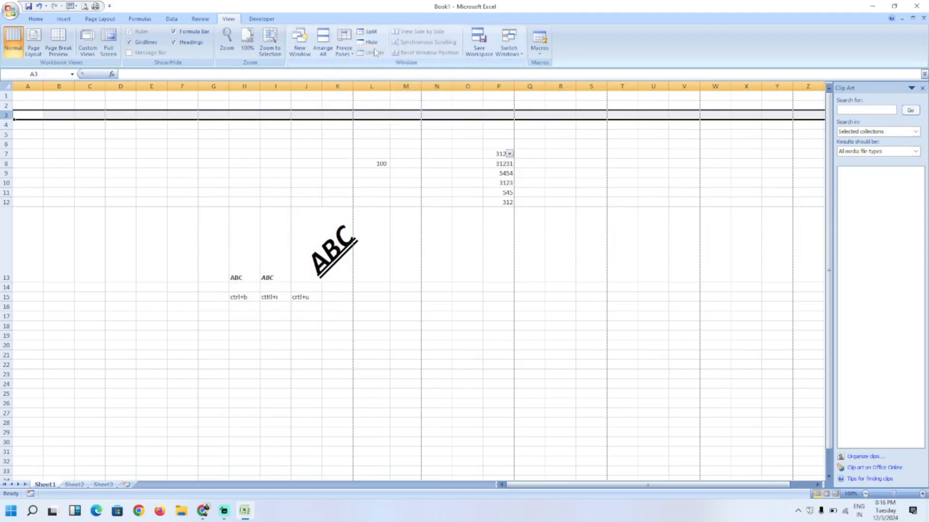
click(261, 20)
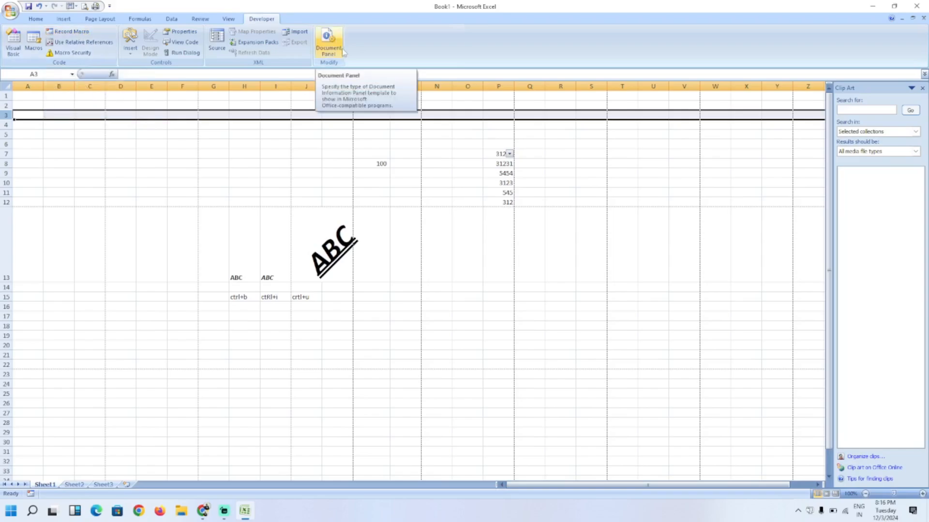
Clear the value 100 from cell L8.
click(336, 162)
key(Right)
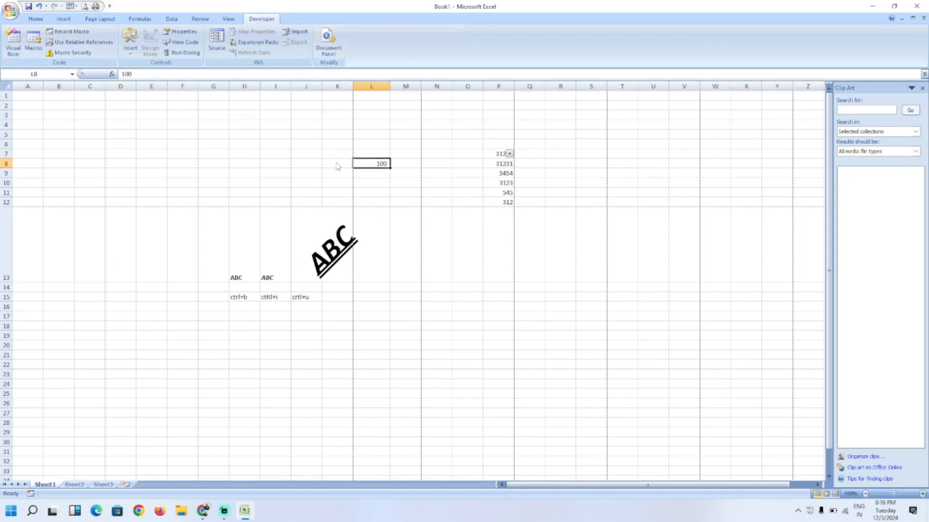
key(Delete)
Clear the number list in column P by deleting the contents of P7:P14.
key(Right)
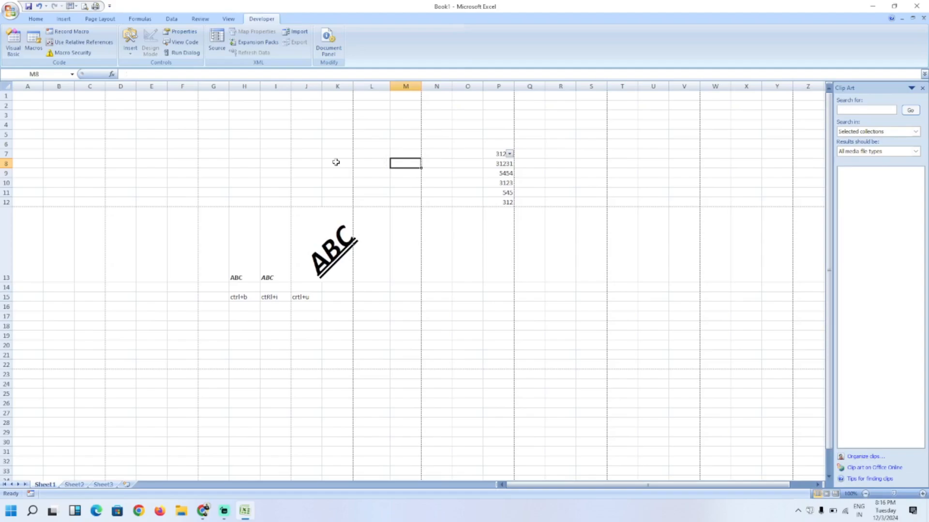
key(Right)
key(Right)
key(Right)
key(Up)
key(shift+Down)
key(shift+Down)
key(shift+Down)
key(shift+Down)
key(shift+Down)
key(shift+Down)
key(shift+Down)
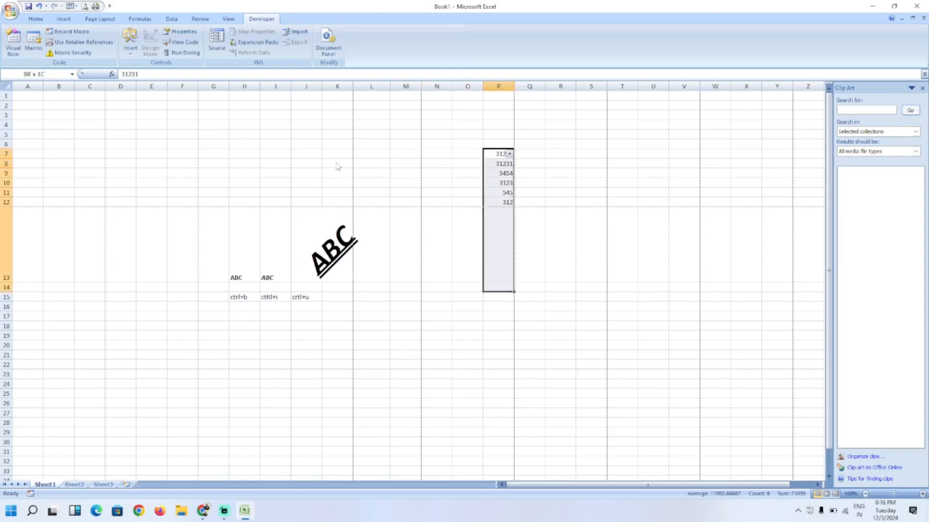
key(Delete)
Clear the ABC samples and their shortcut labels by deleting the contents of F8:K21.
key(Left)
key(Left)
key(Left)
key(Left)
key(Left)
key(Left)
key(Left)
key(Left)
key(Left)
key(Down)
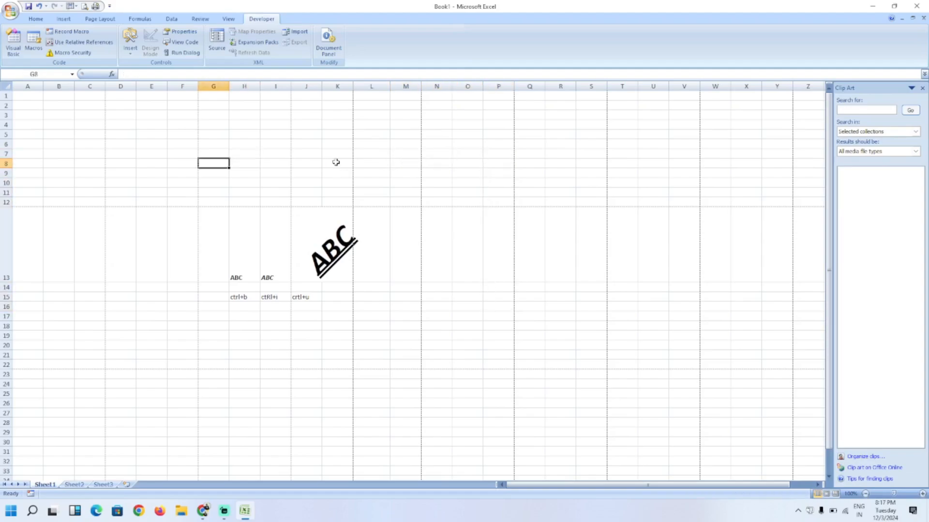
key(Left)
key(shift+Right)
key(shift+Down)
key(shift+Down)
key(shift+Down)
key(shift+Down)
key(shift+Down)
key(shift+Down)
key(shift+Down)
key(shift+Down)
key(shift+Down)
key(shift+Down)
key(shift+Down)
key(shift+Down)
key(shift+Down)
key(shift+Right)
key(shift+Right)
key(shift+Right)
key(shift+Right)
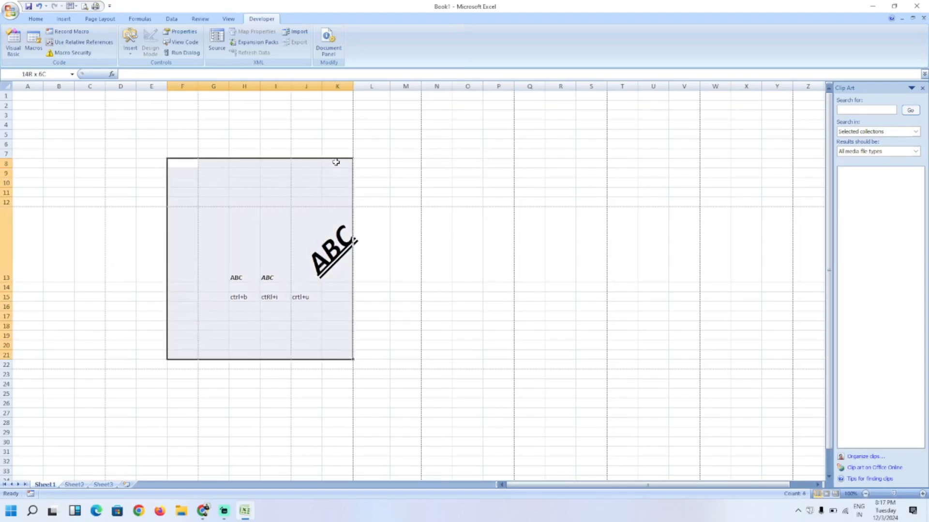
key(Delete)
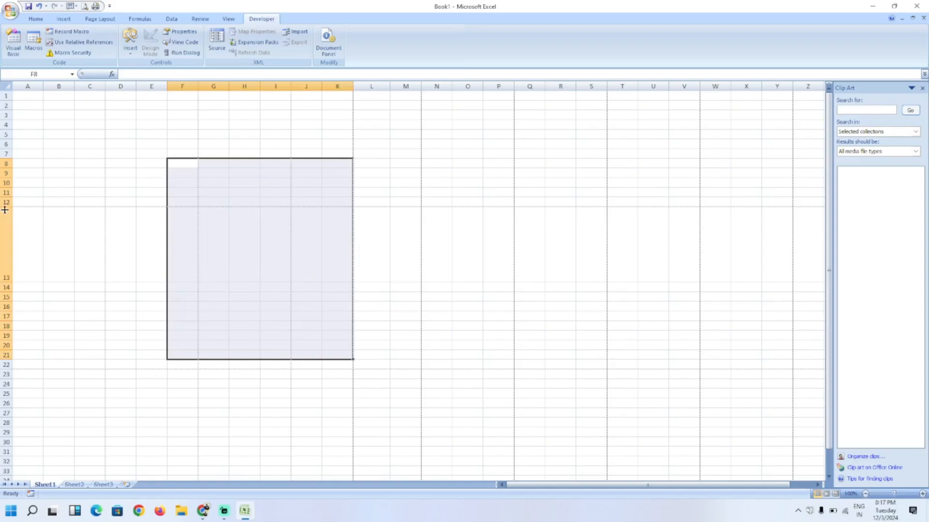
Reduce the tall row 13 to standard height with AutoFit, and select cell H9.
drag(5, 209, 5, 210)
click(16, 246)
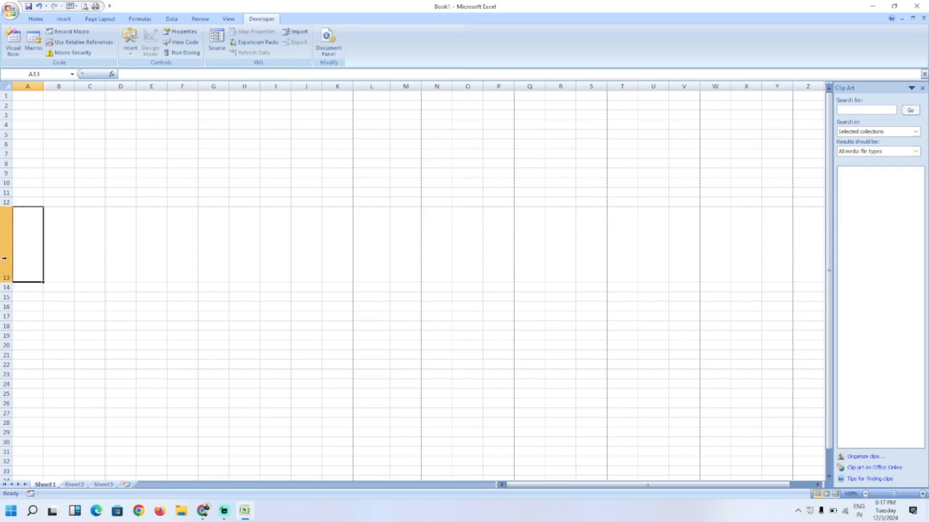
double_click(7, 279)
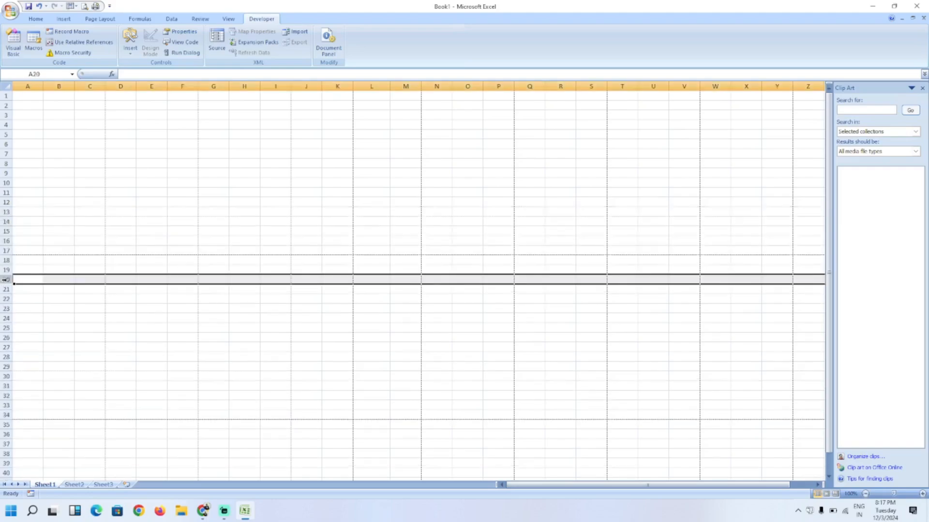
click(77, 196)
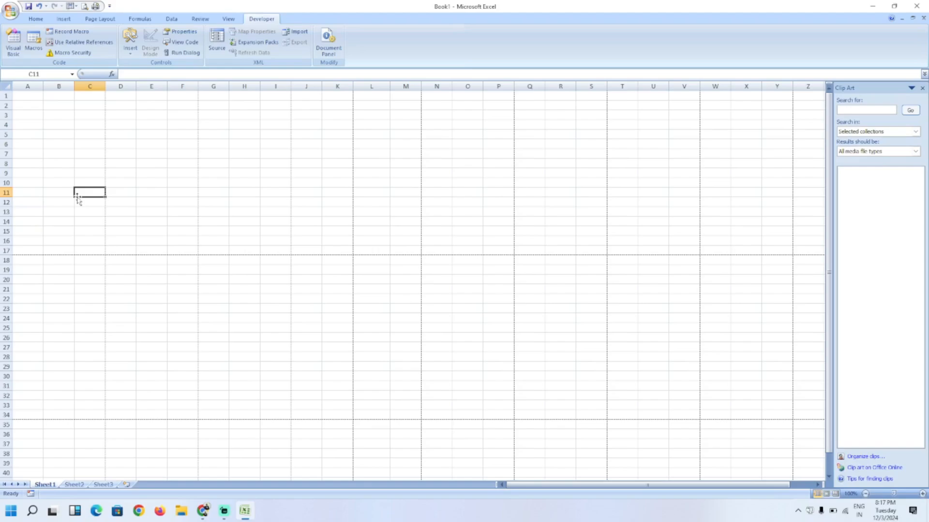
click(244, 176)
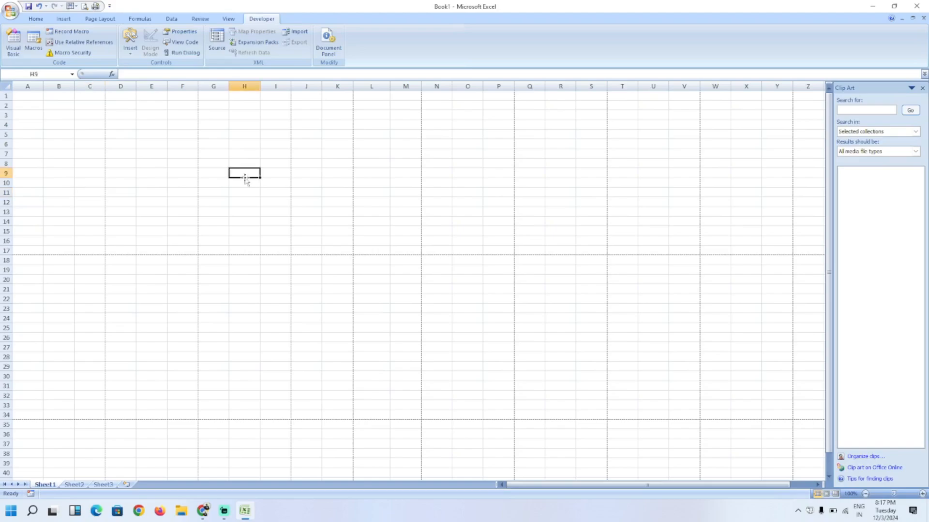